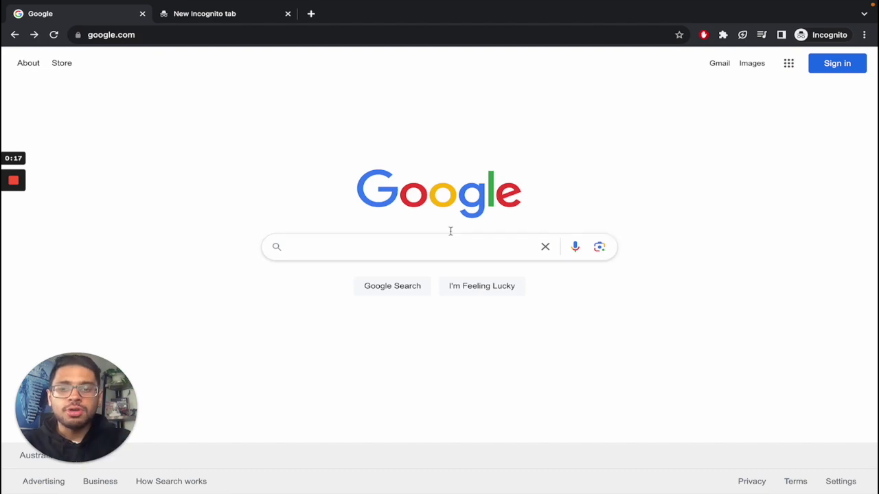
Step: Search the web for 'amazon associates' and open the Amazon Associates result
click(381, 254)
text(amazon associates)
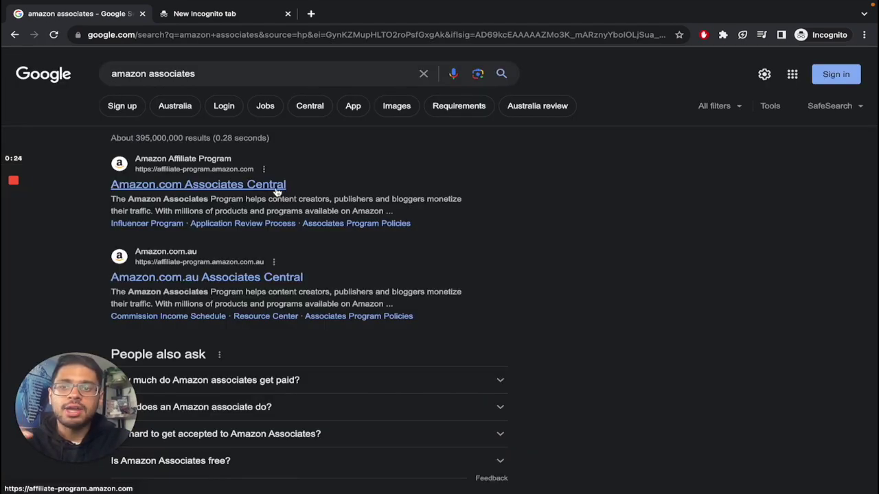
click(277, 187)
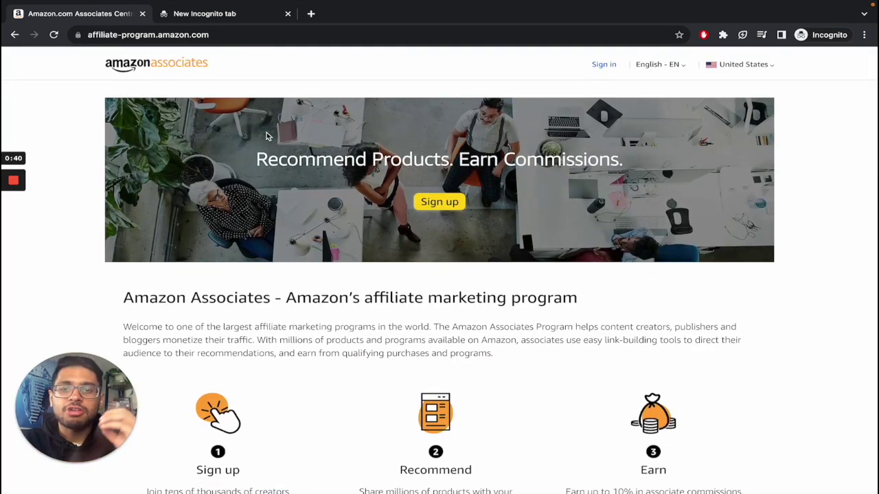
Step: Look over the Associates landing page and start signing up from the banner's Sign up button
scroll(268, 136, down, 2)
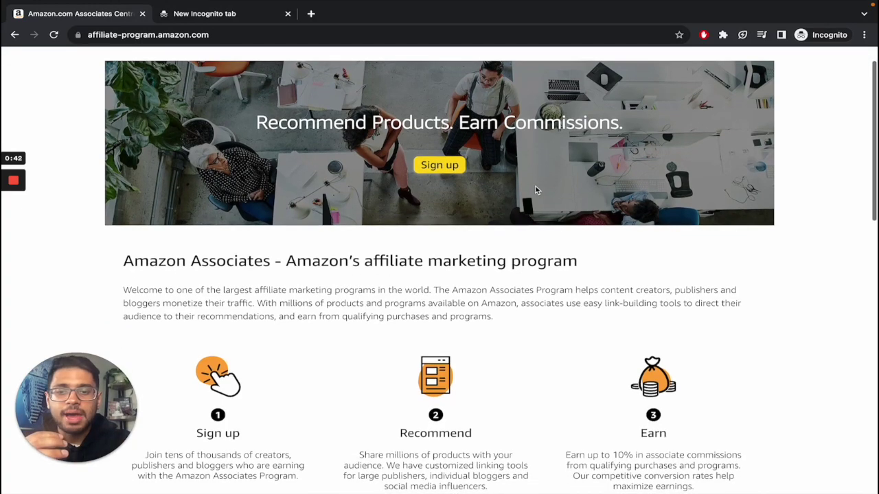
scroll(301, 232, down, 3)
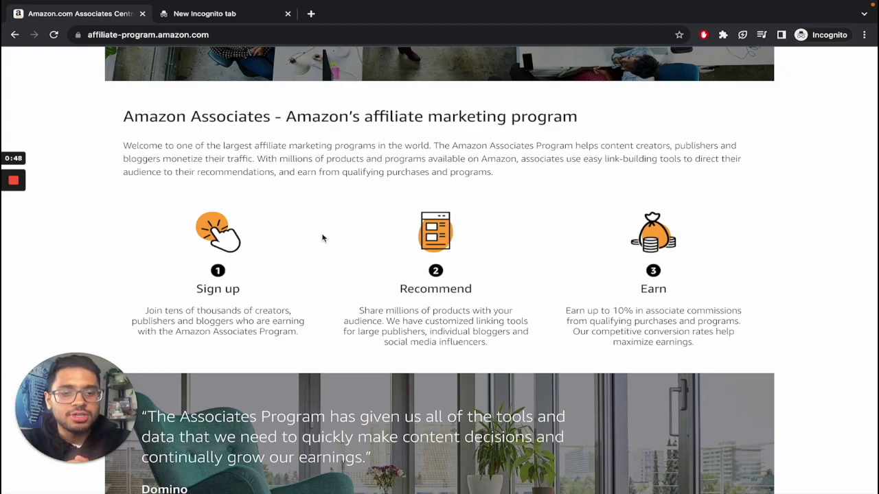
scroll(322, 238, up, 1)
scroll(322, 239, down, 7)
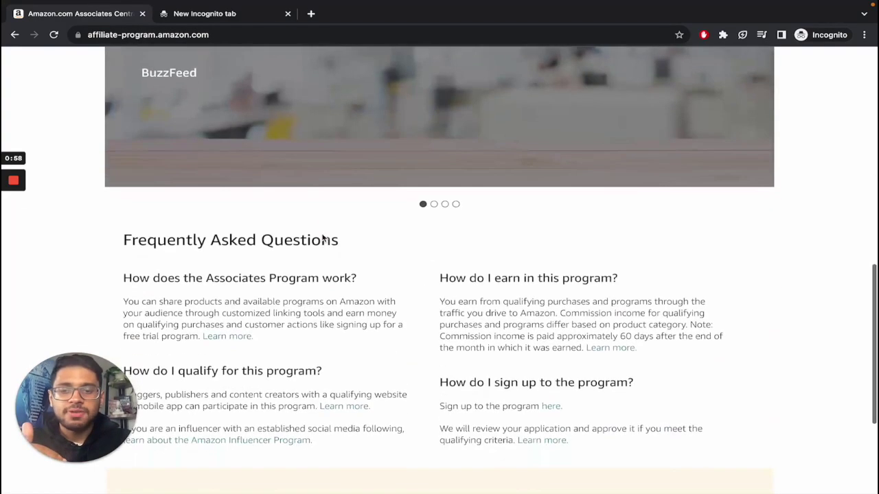
scroll(322, 233, up, 10)
click(448, 203)
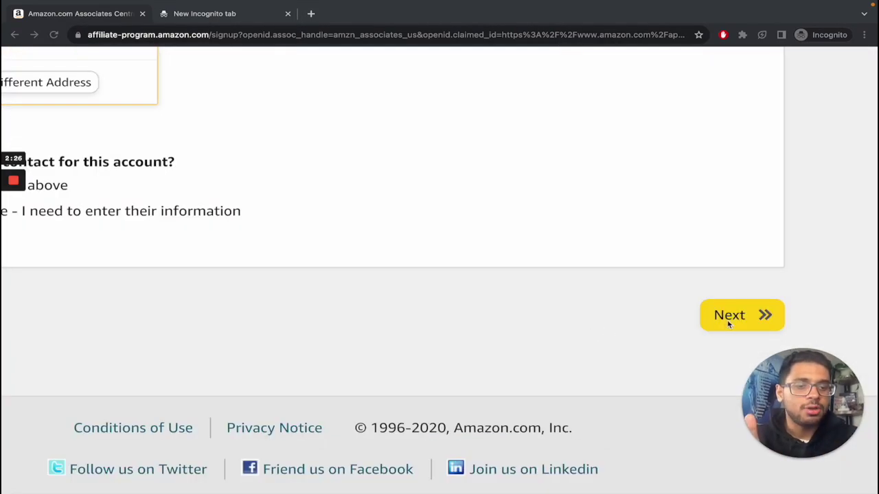
Step: Submit the filled-in Account Information form to move on to the Website and Mobile App List stage
click(729, 318)
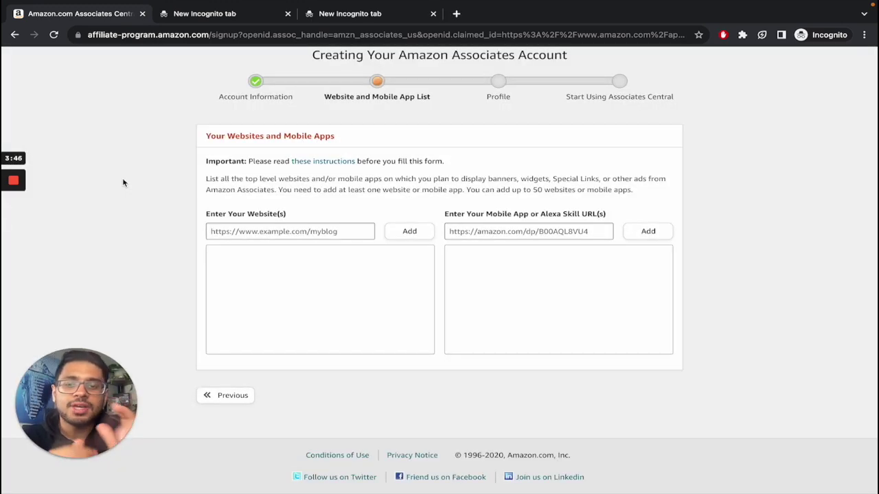
Step: Paste the YouTube channel URL into the website field and add it to the list
click(288, 231)
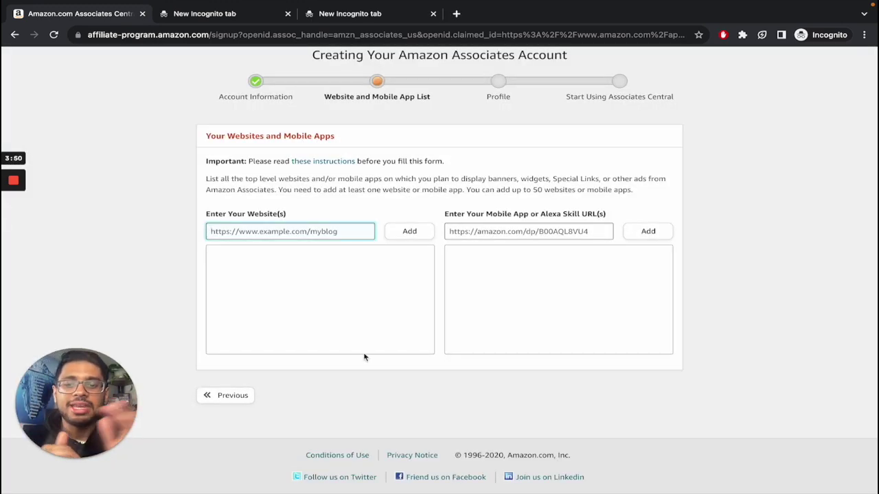
text(https://www.youtube.com/@LakTube/videos)
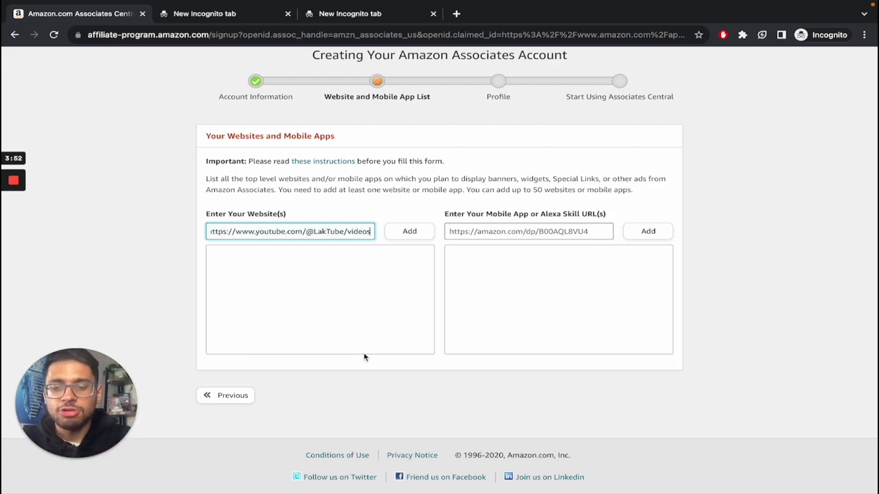
click(398, 232)
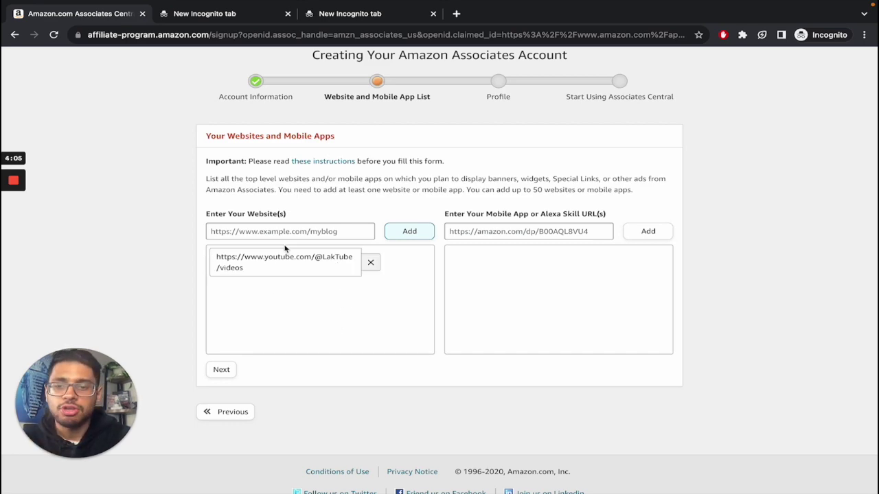
Step: Submit the website list, answer No for content aimed at children under 13, and confirm
click(221, 370)
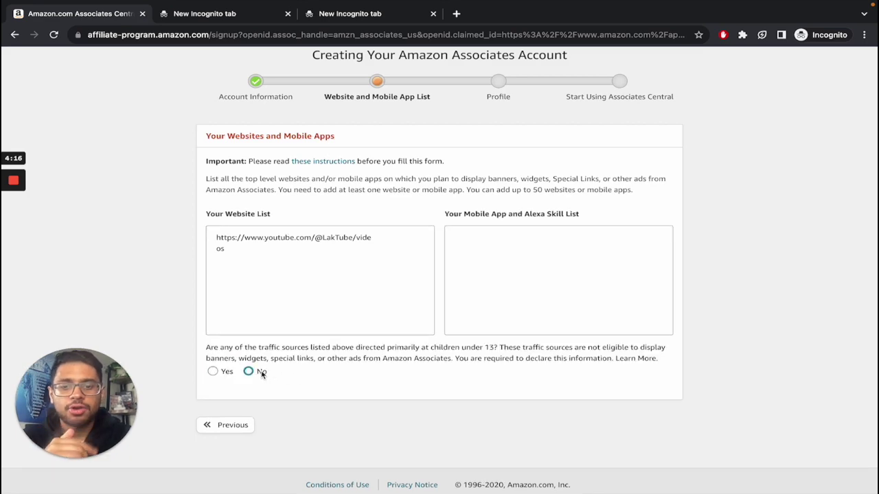
click(248, 370)
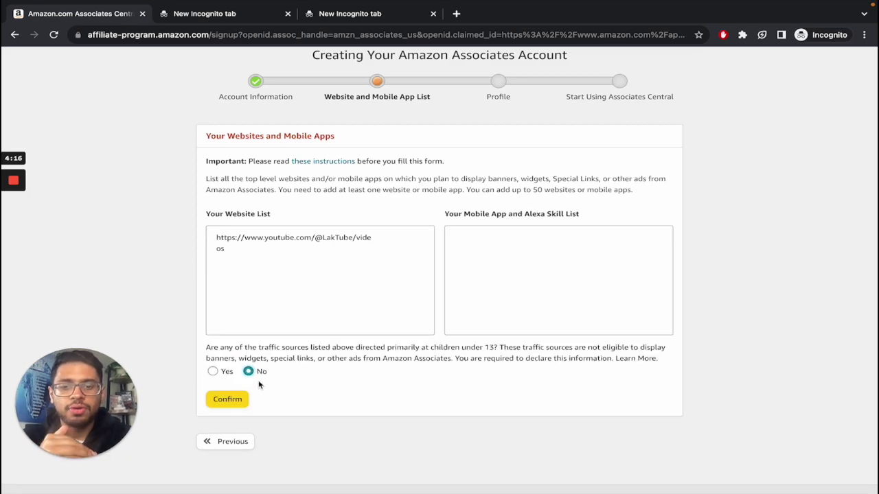
click(227, 400)
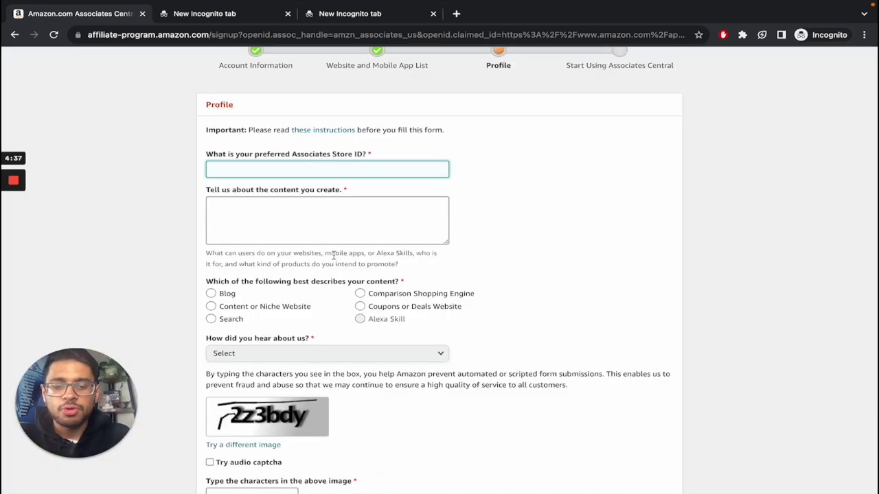
Step: Enter store ID 'Laktube', describe content as 'I make personal finance videos', and pick Blog
text(Laktube)
click(307, 221)
text(I make personal finance videos)
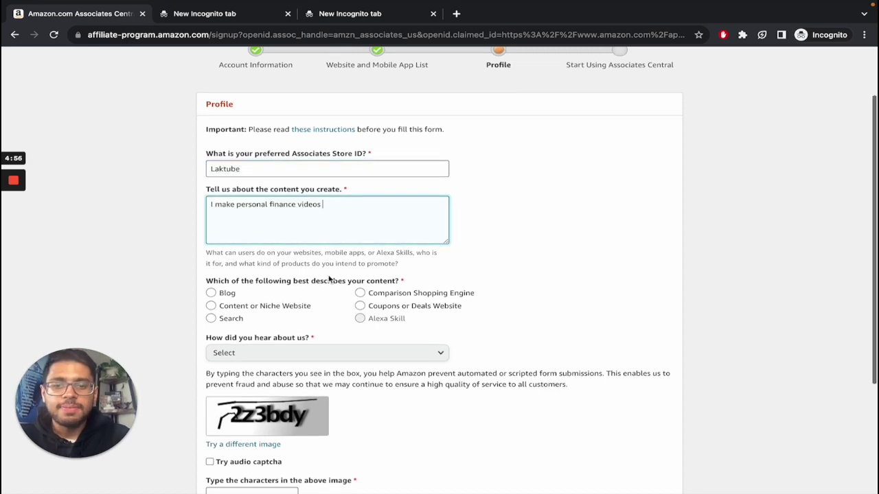
scroll(360, 244, down, 1)
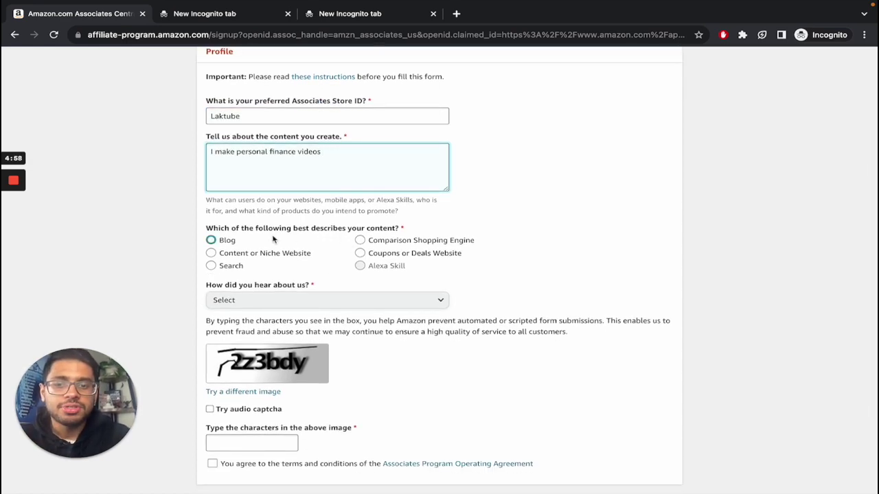
click(211, 241)
click(211, 253)
click(211, 240)
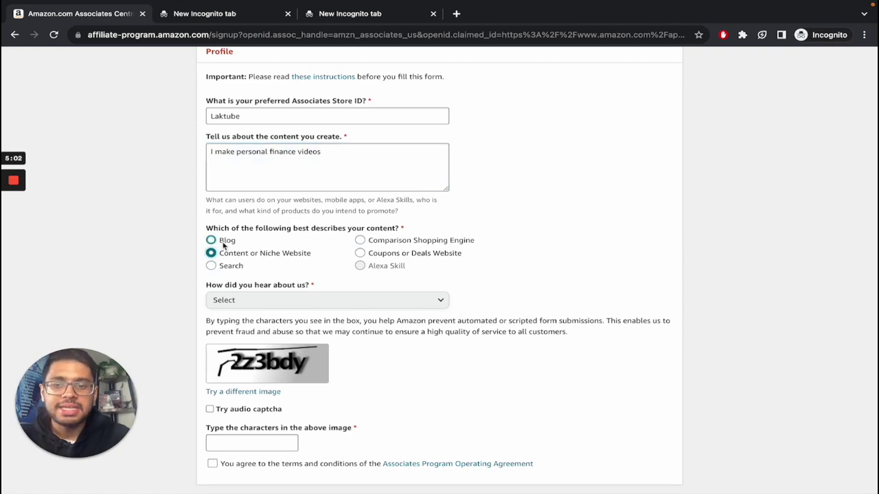
Step: Choose 'From the Amazon.com Website', fill in the captcha, and accept the Operating Agreement
scroll(309, 298, down, 1)
click(309, 273)
click(293, 288)
scroll(294, 288, down, 1)
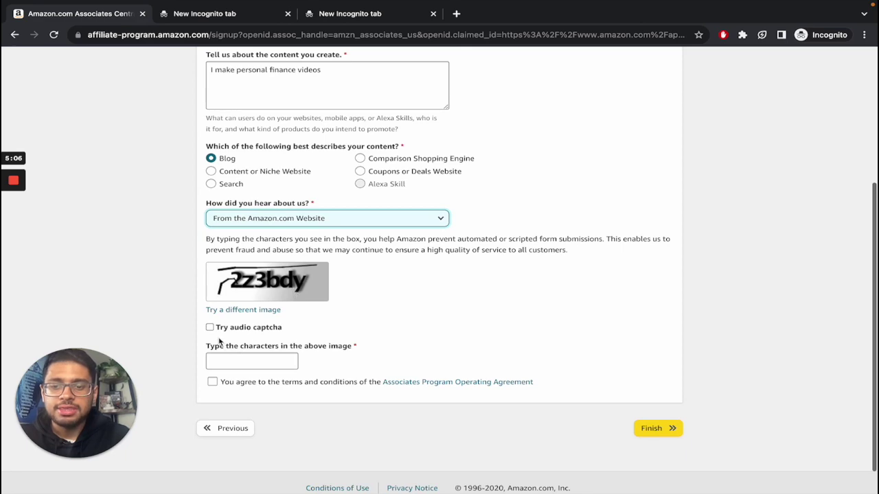
click(227, 357)
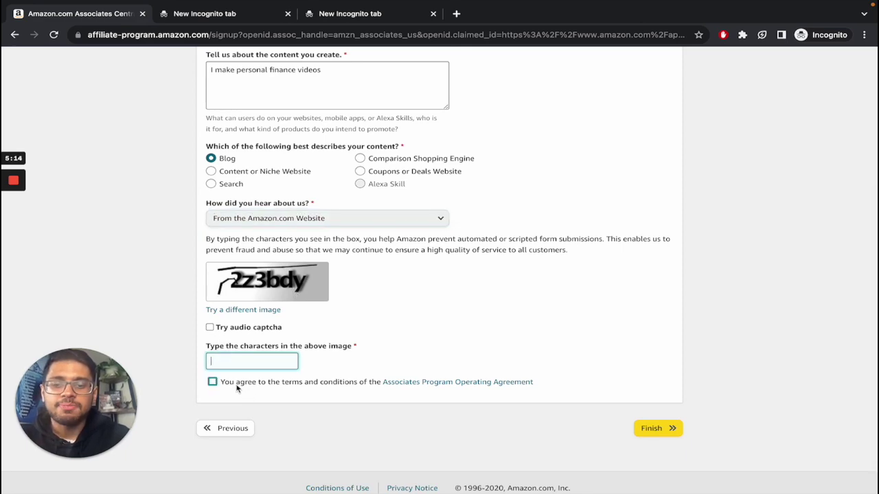
click(235, 384)
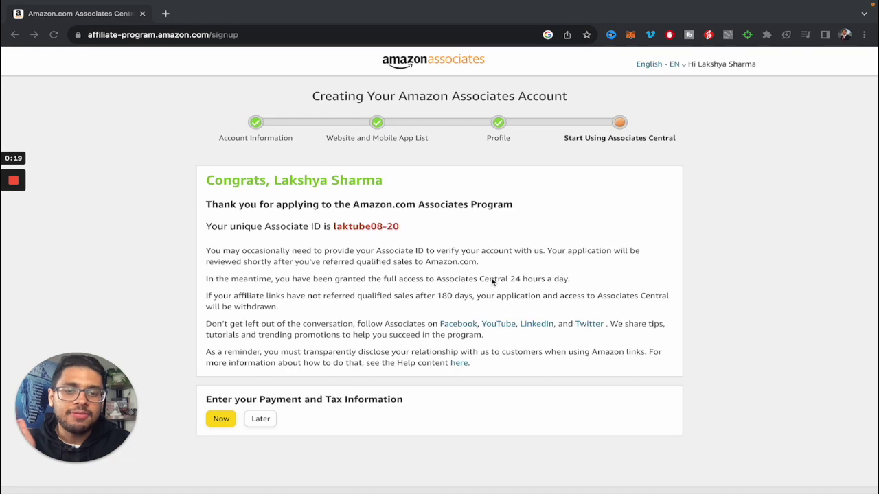
Step: Postpone the payment and tax information by choosing Later on the Congrats page
drag(479, 280, 547, 280)
click(255, 296)
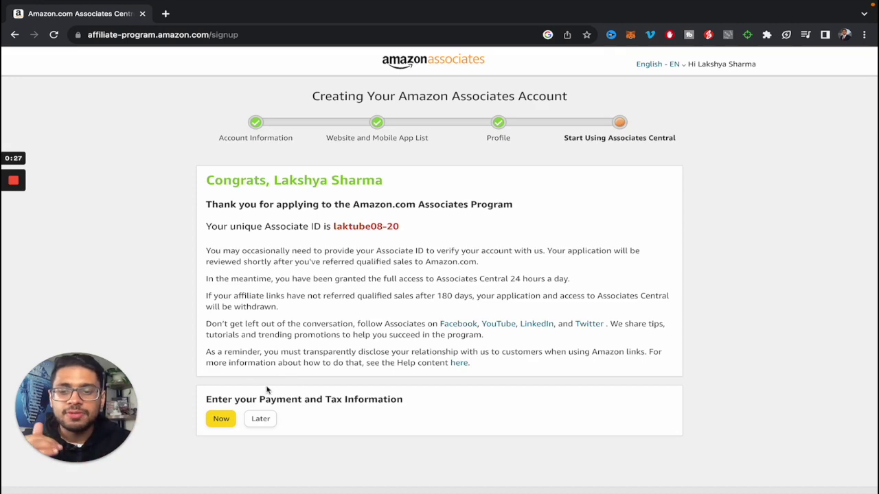
click(258, 425)
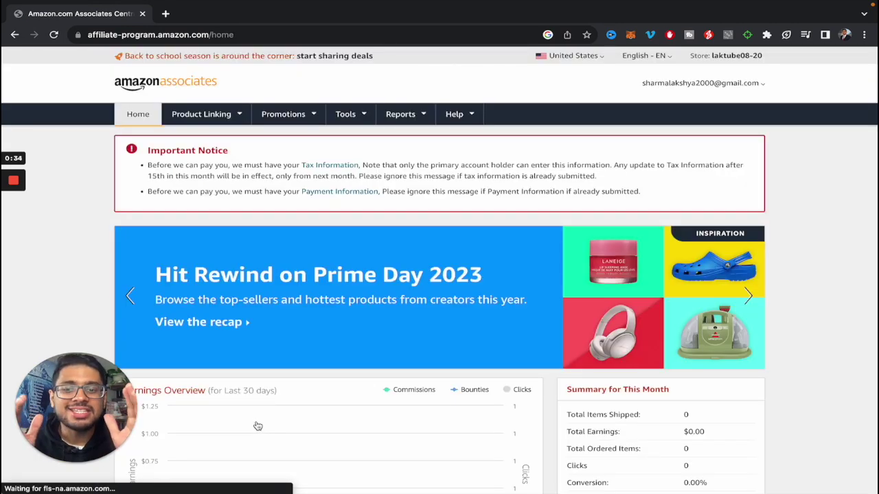
Step: Review the dashboard's Earnings Overview and monthly summary, showing $0.00 earnings and zero clicks
scroll(257, 426, down, 3)
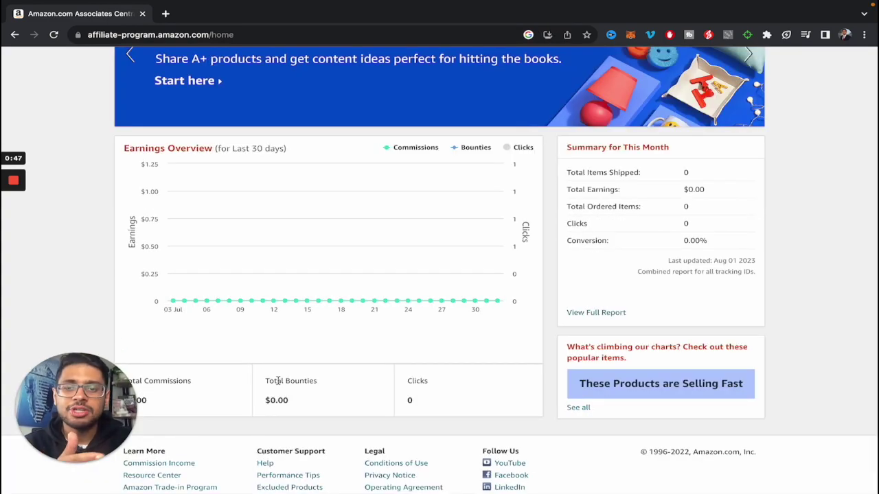
scroll(296, 373, down, 1)
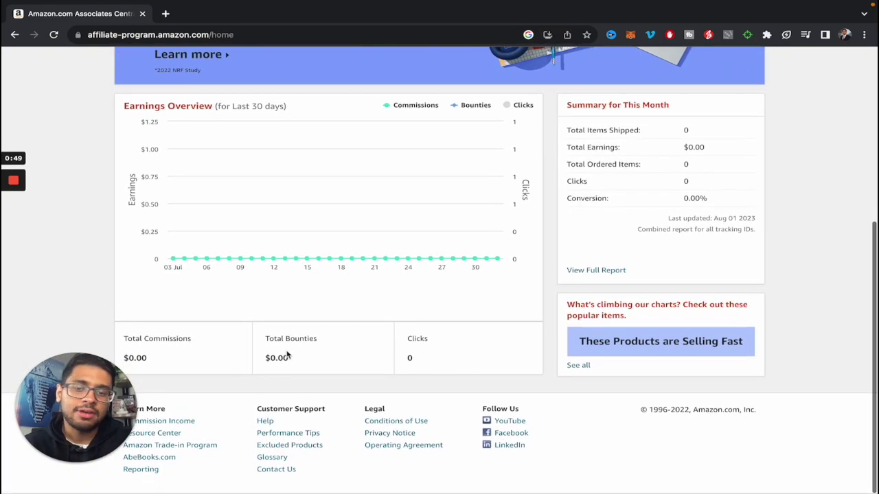
drag(265, 339, 314, 337)
drag(407, 339, 426, 339)
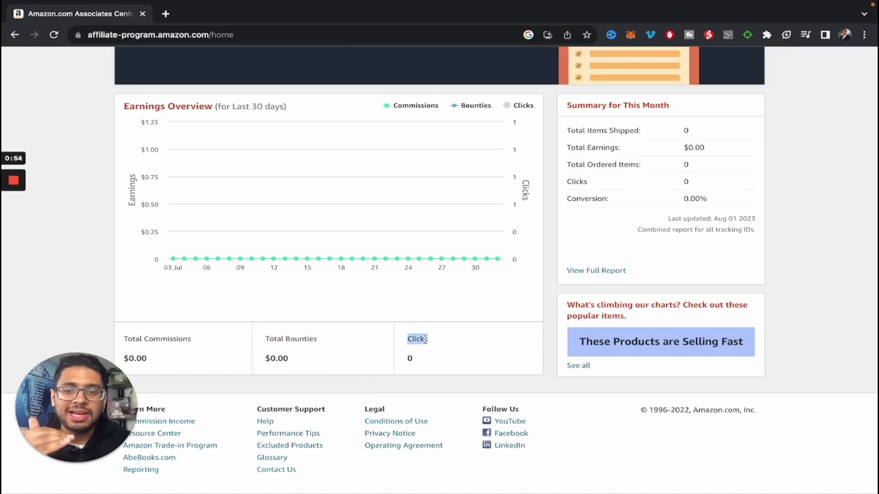
drag(567, 104, 642, 132)
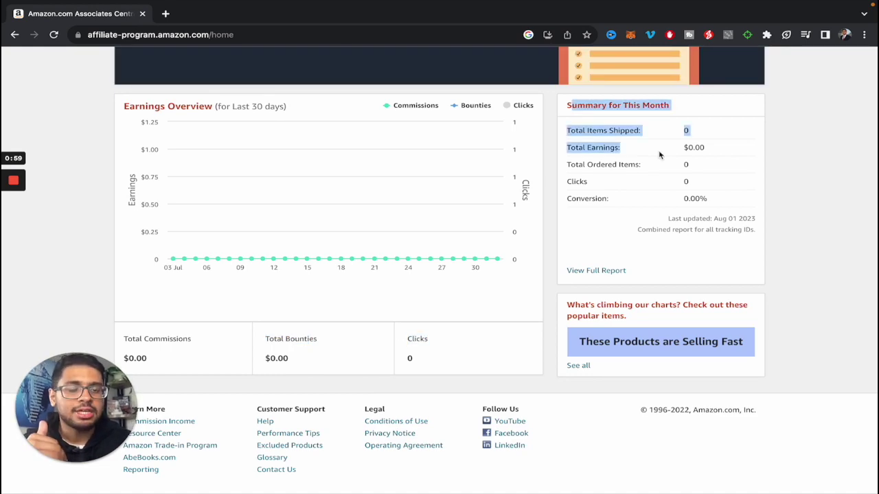
click(648, 100)
drag(707, 146, 678, 158)
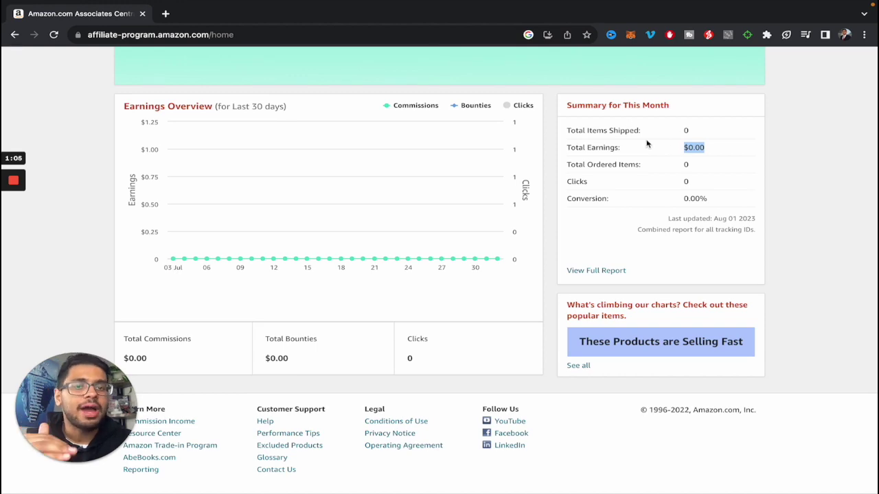
drag(589, 198, 602, 197)
scroll(602, 196, up, 1)
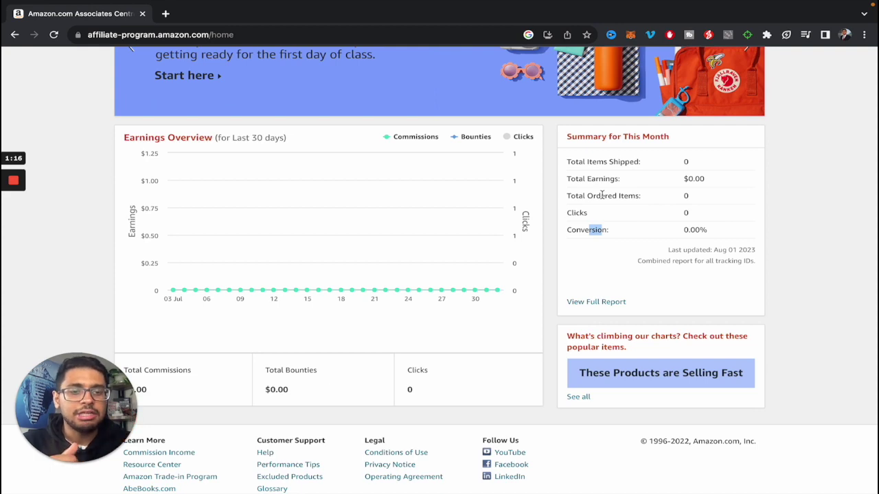
drag(712, 250, 769, 257)
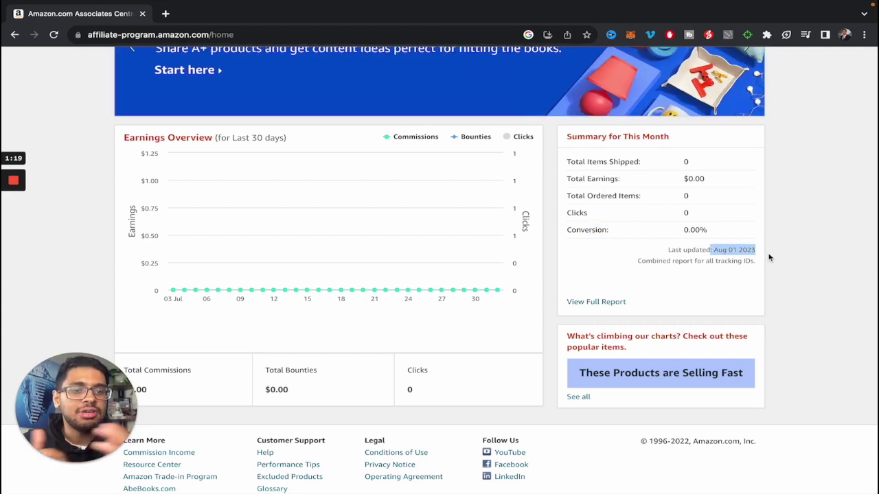
scroll(769, 256, down, 1)
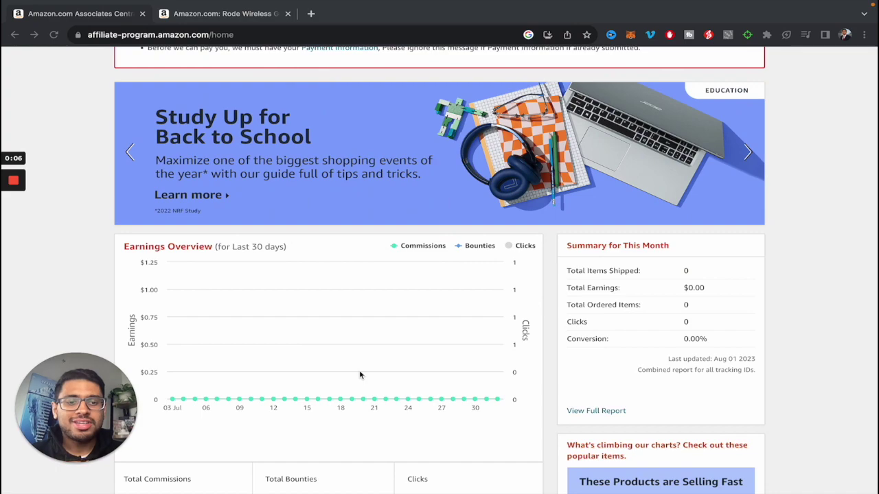
scroll(360, 375, up, 3)
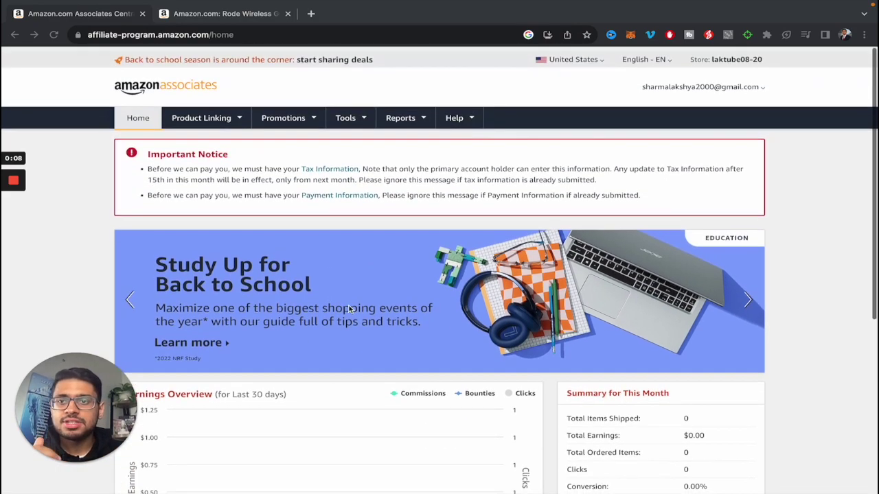
Step: Open SiteStripe from the linking tools menu and follow its Learn More link
click(346, 118)
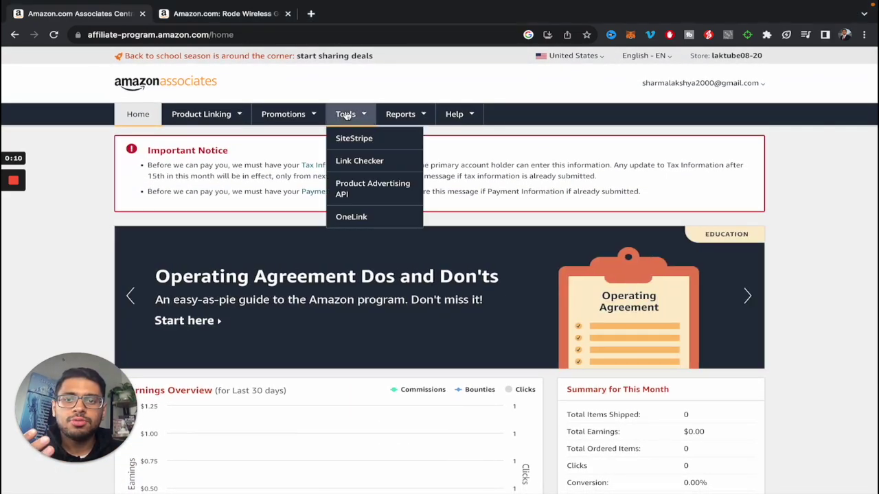
click(350, 138)
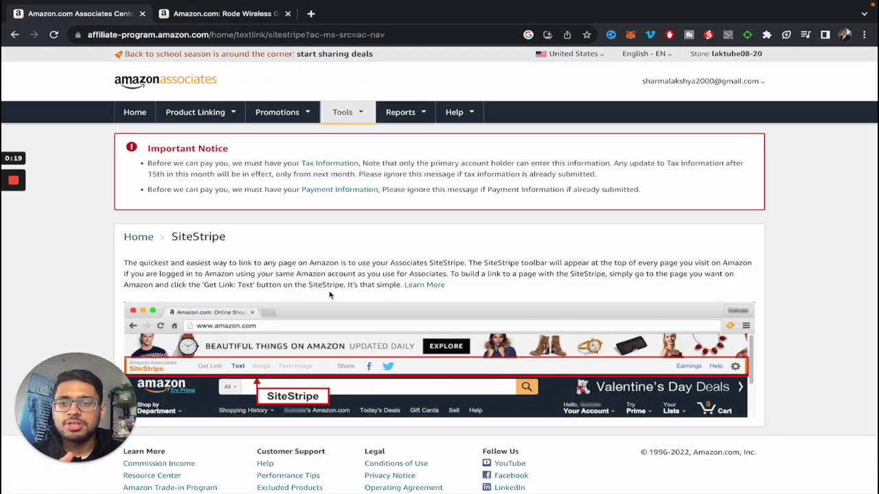
scroll(302, 302, down, 1)
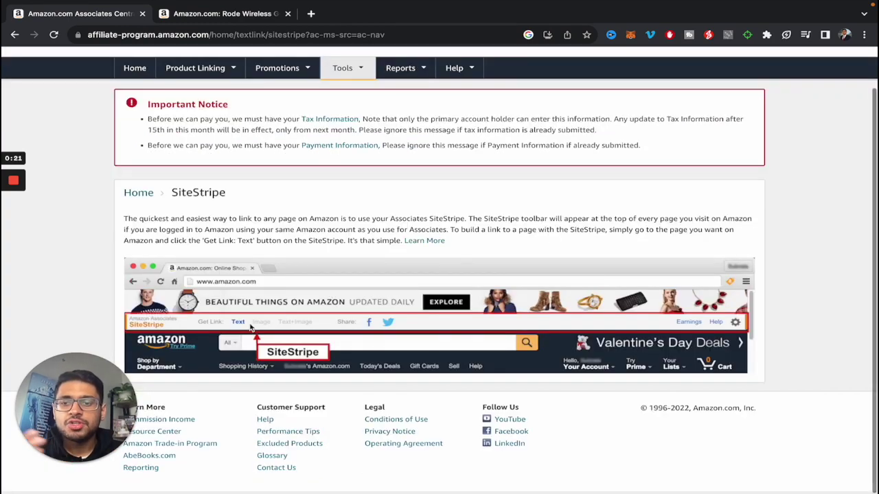
scroll(199, 326, up, 1)
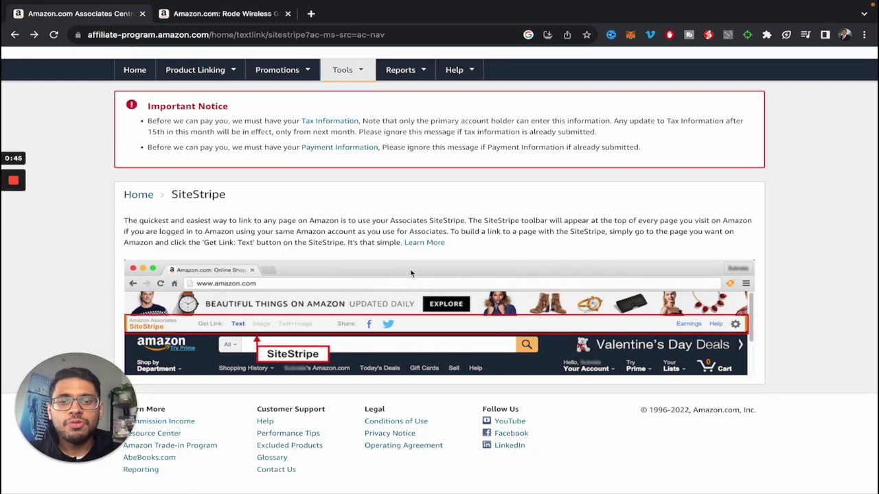
click(423, 244)
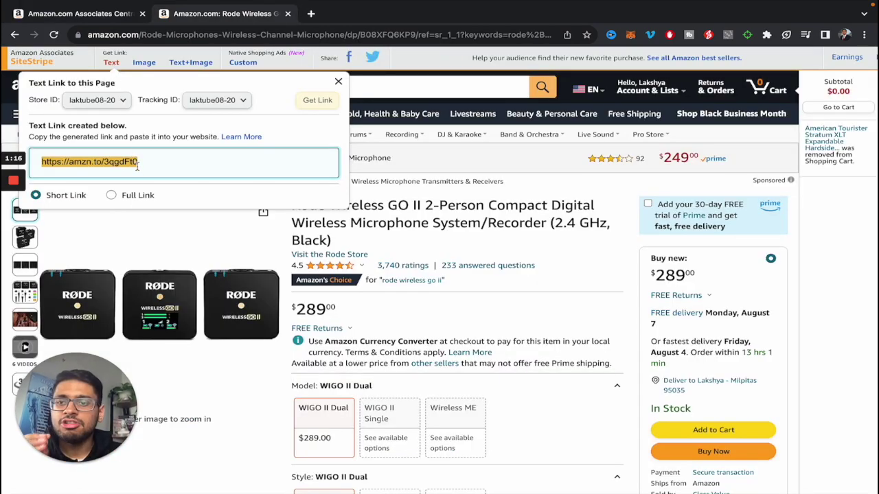
Step: Switch the SiteStripe text link to Full Link and back to Short Link, then return to Associates Central
click(112, 195)
click(60, 196)
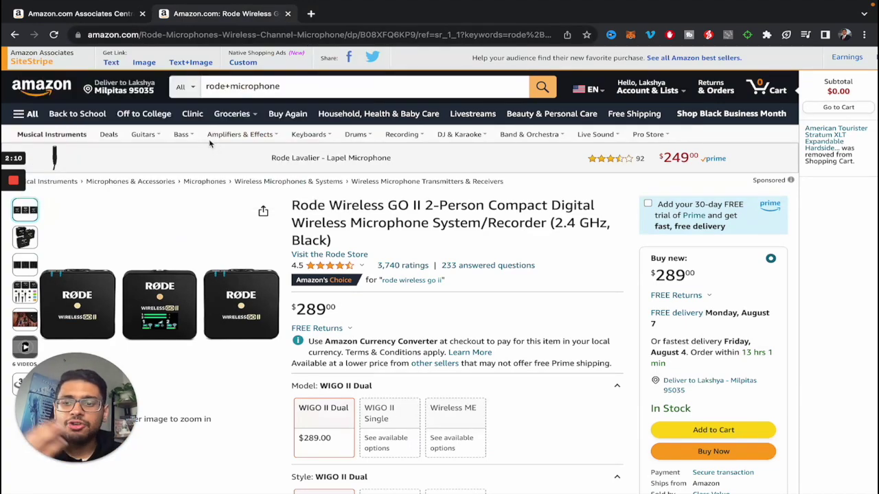
click(77, 10)
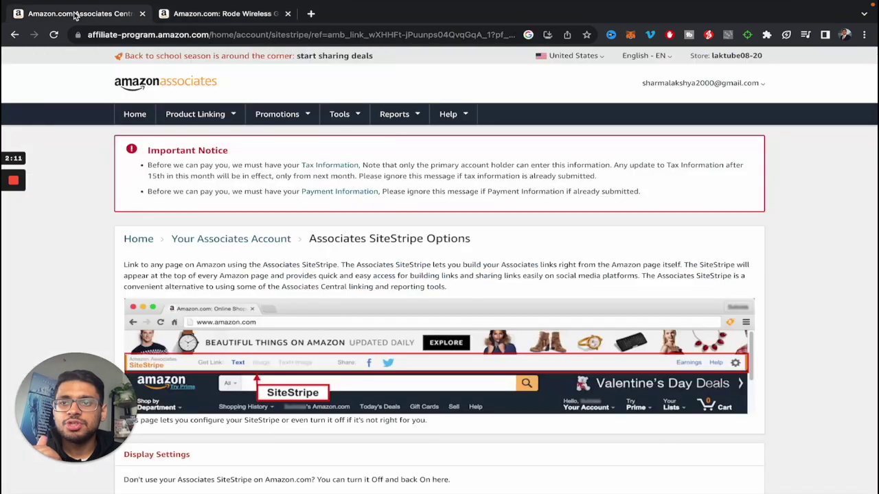
Step: Go to the Associates Central Home dashboard from the navigation bar
click(132, 115)
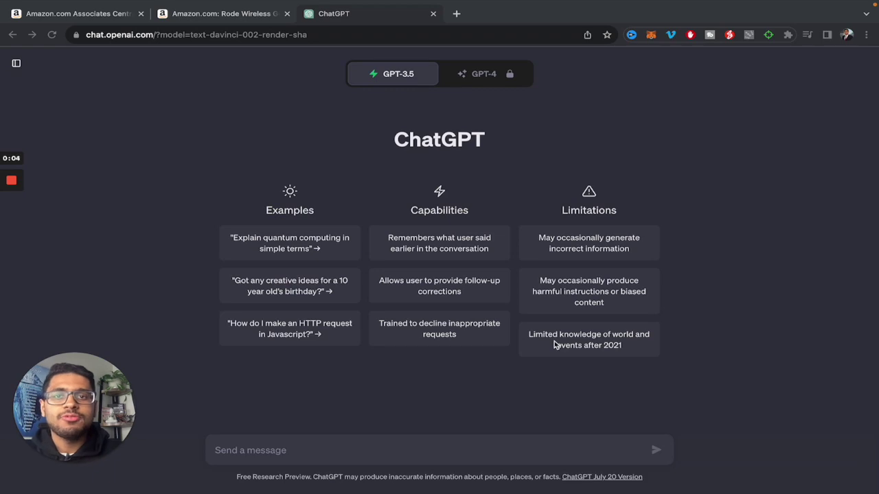
Step: Request an outline on the 5 best portable mics for YouTubers, review it, and type the write-the-article follow-up
text(generat)
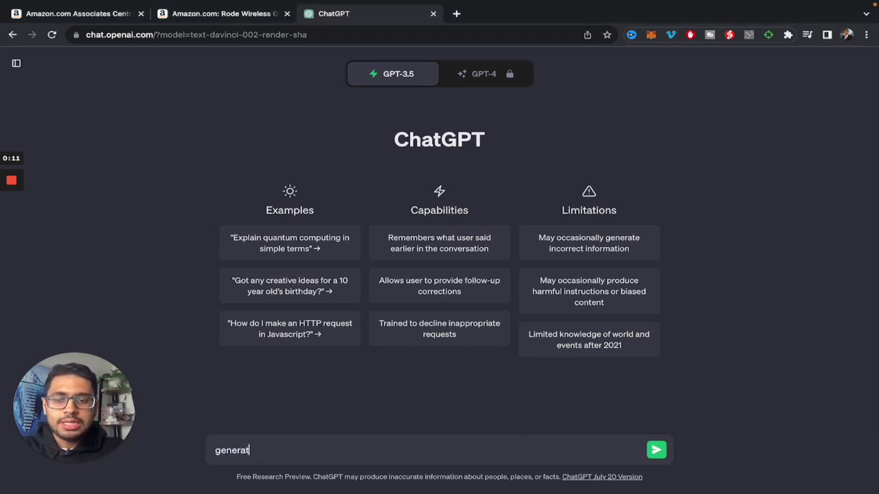
text(e an article outline on the following topic: the 5 best portable)
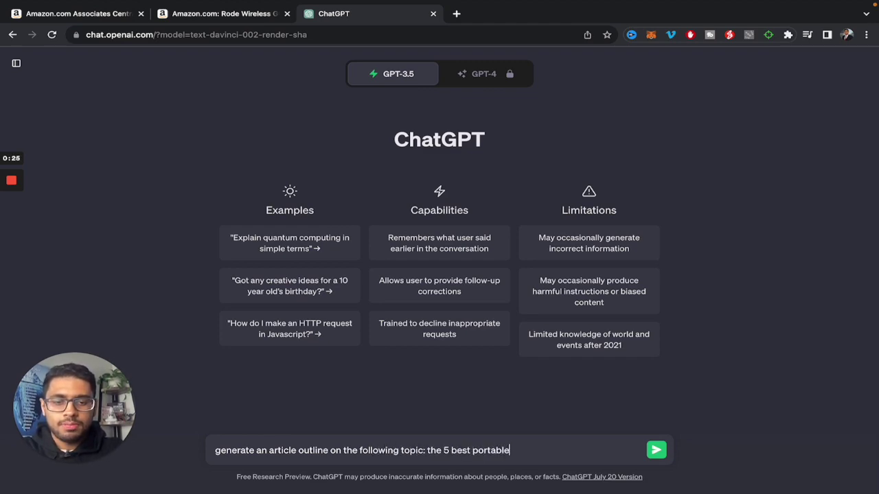
text( mics for youtubers)
key(Return)
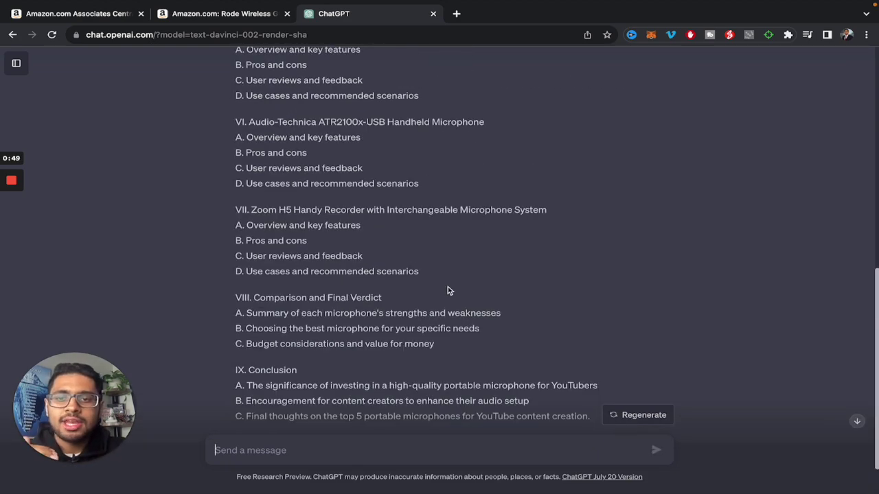
scroll(447, 290, up, 3)
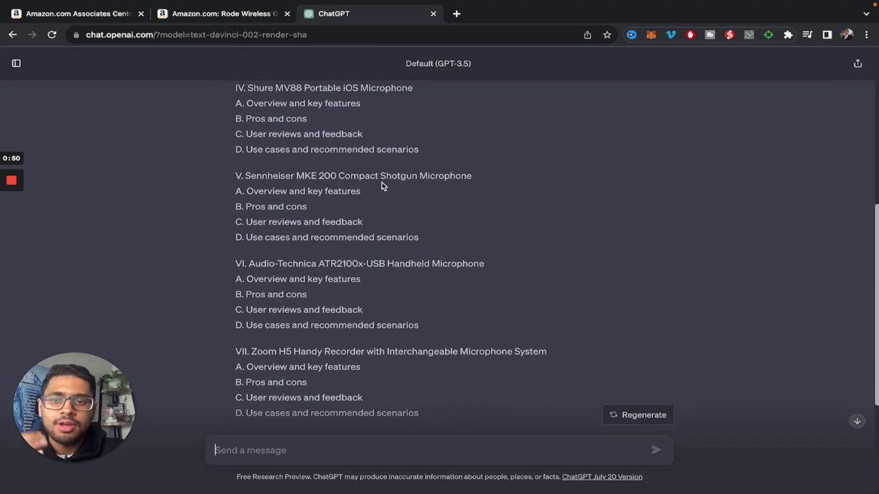
scroll(381, 182, up, 2)
scroll(382, 182, down, 2)
scroll(382, 182, down, 3)
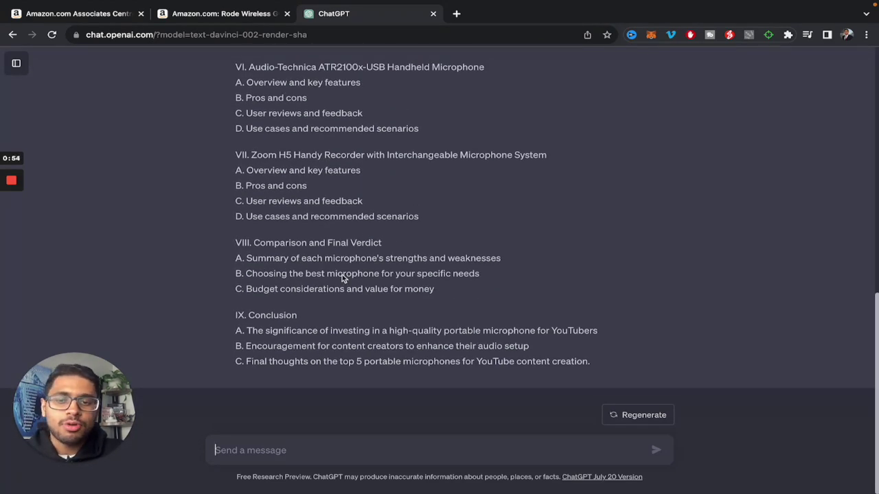
scroll(342, 270, up, 5)
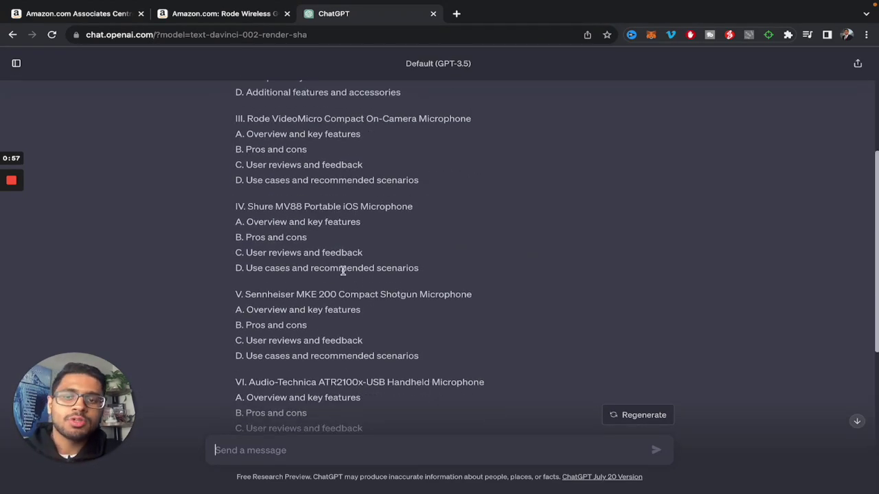
scroll(290, 269, up, 3)
scroll(291, 272, down, 8)
text(now go a)
text(head and write the article based on this outline)
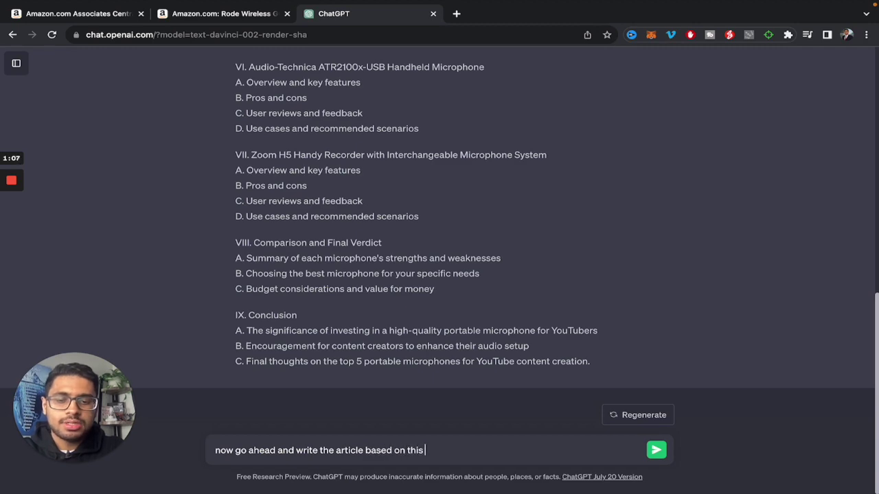
Step: Send the write-the-article request and scroll through the generated microphone article down to its Conclusion
key(Return)
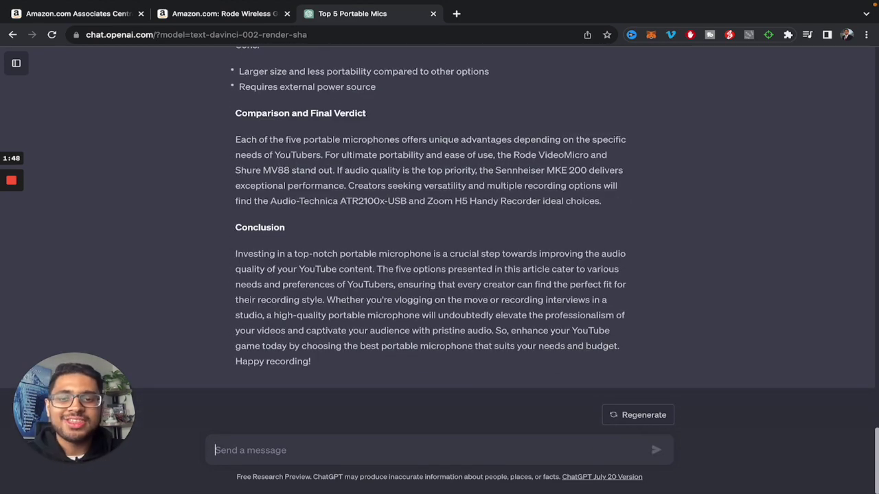
scroll(386, 354, up, 15)
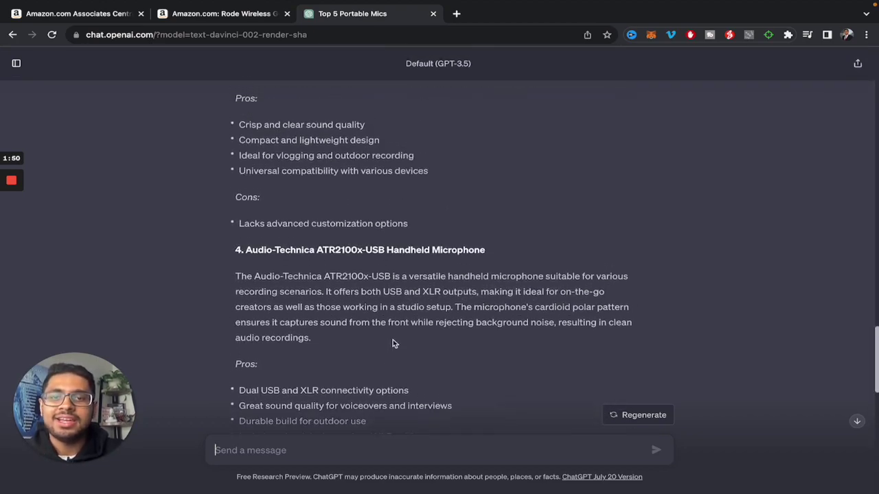
scroll(392, 341, up, 15)
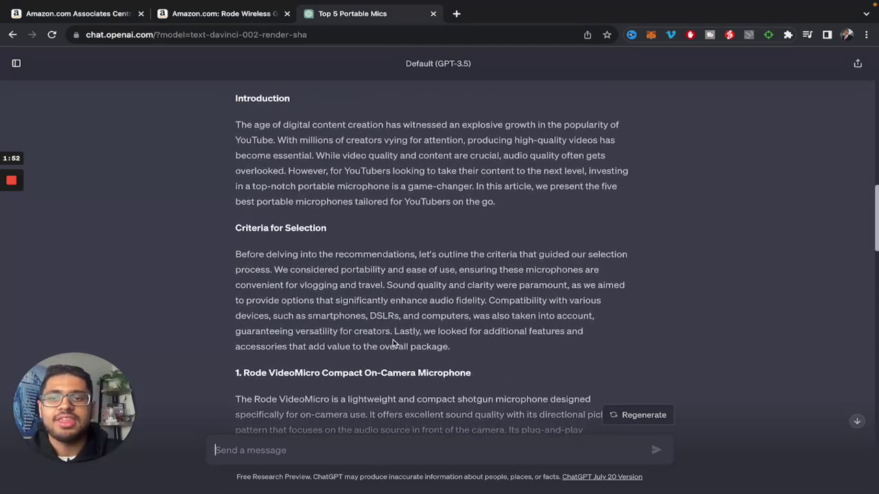
scroll(393, 343, down, 5)
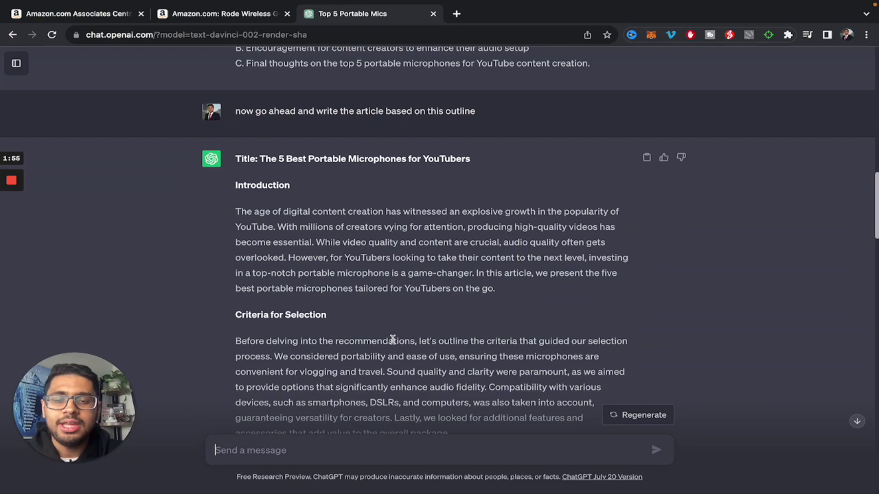
scroll(392, 339, down, 1)
scroll(392, 339, down, 20)
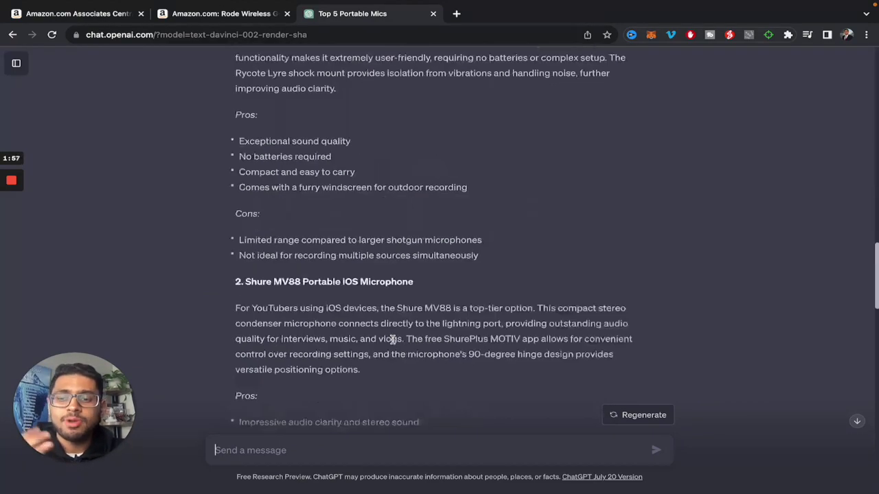
scroll(384, 368, down, 3)
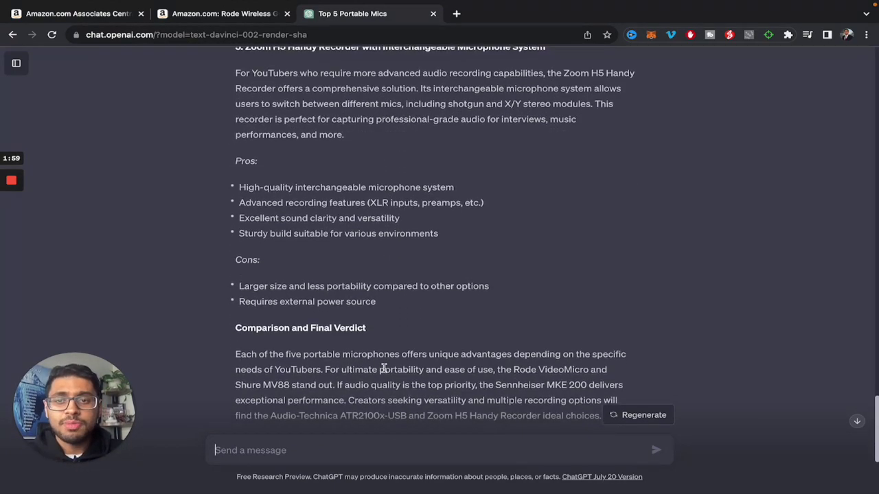
scroll(383, 369, down, 5)
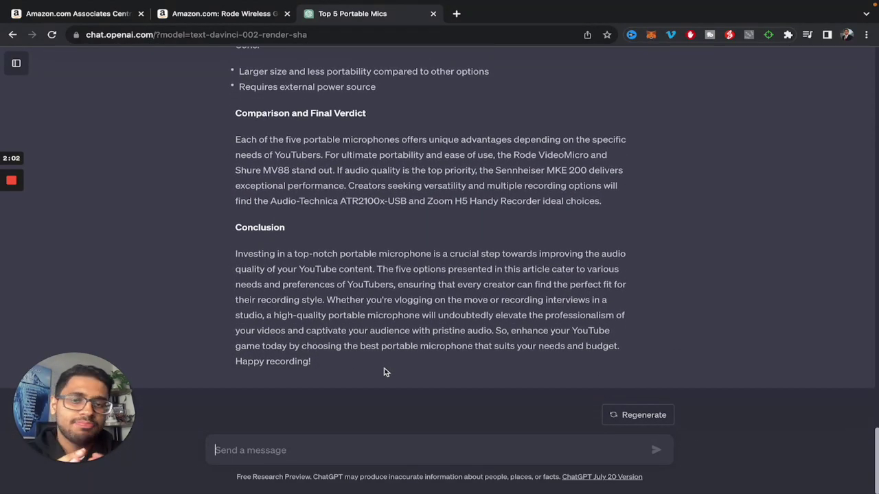
scroll(384, 372, up, 5)
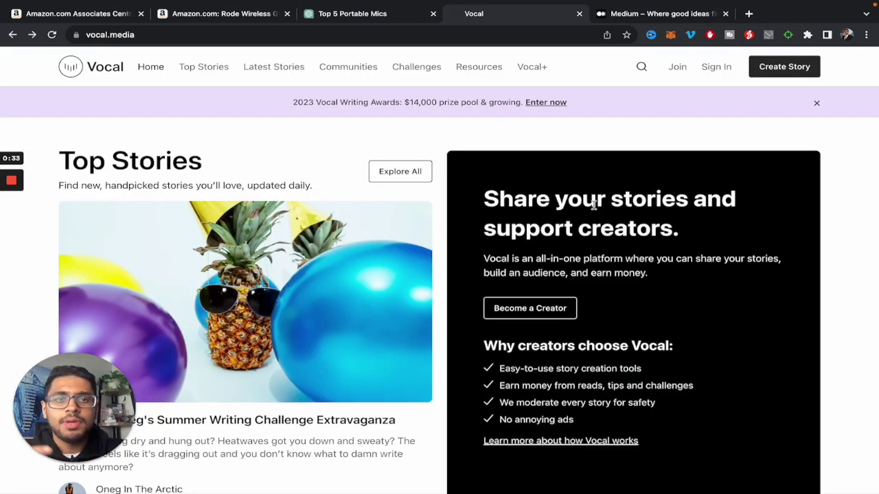
Step: Sign up to Vocal with Google and open a blank story draft, accepting the submission guidelines
click(659, 14)
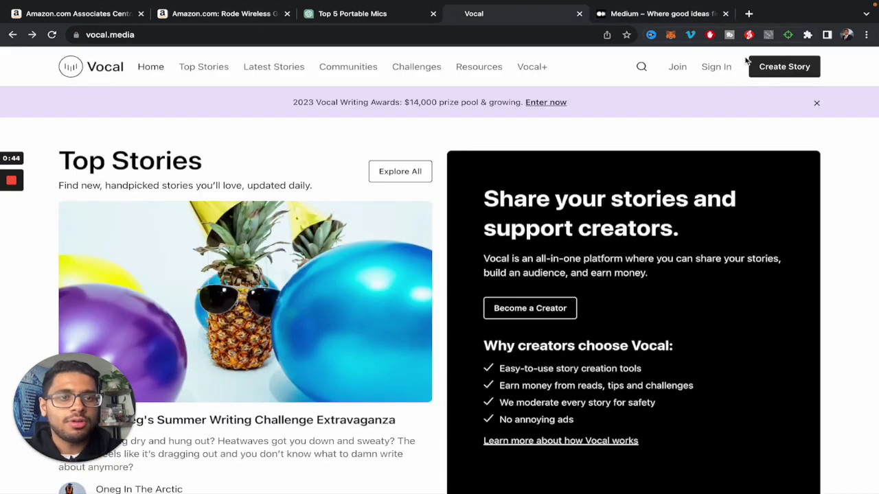
click(675, 68)
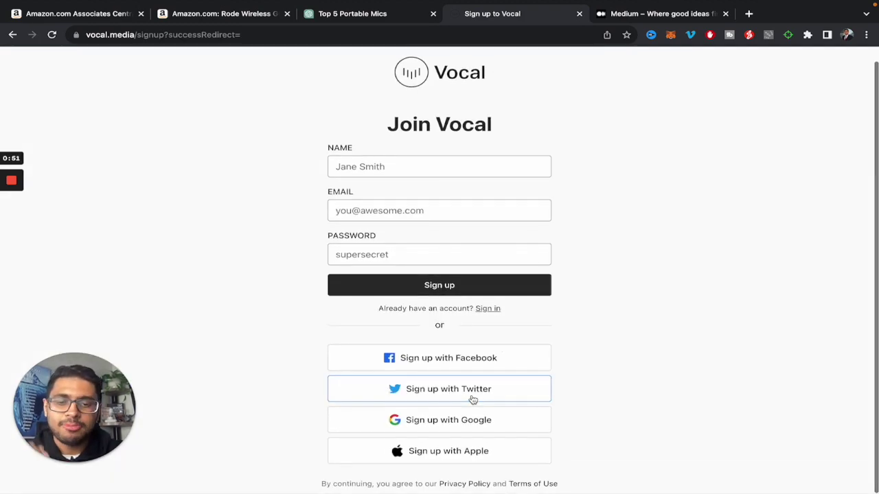
click(447, 425)
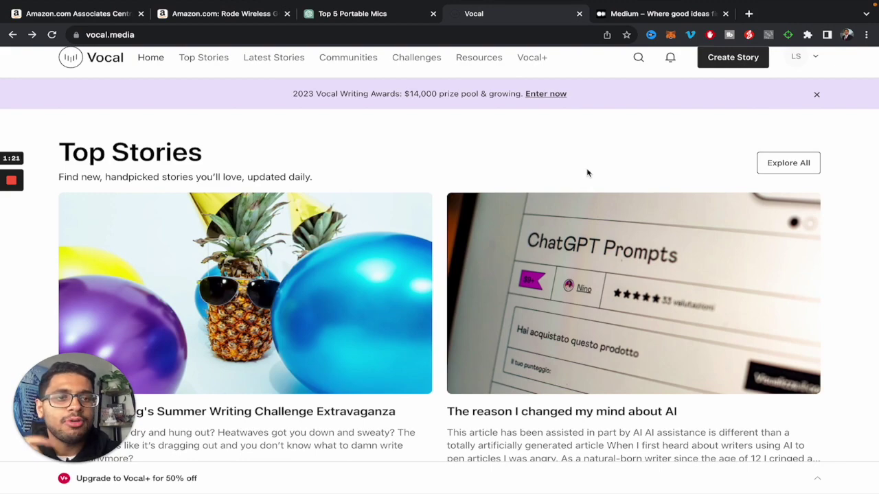
click(711, 59)
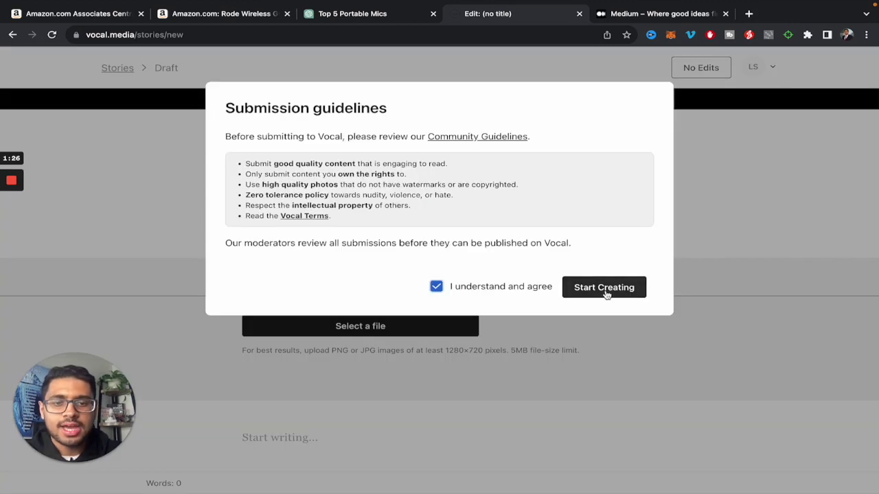
click(606, 293)
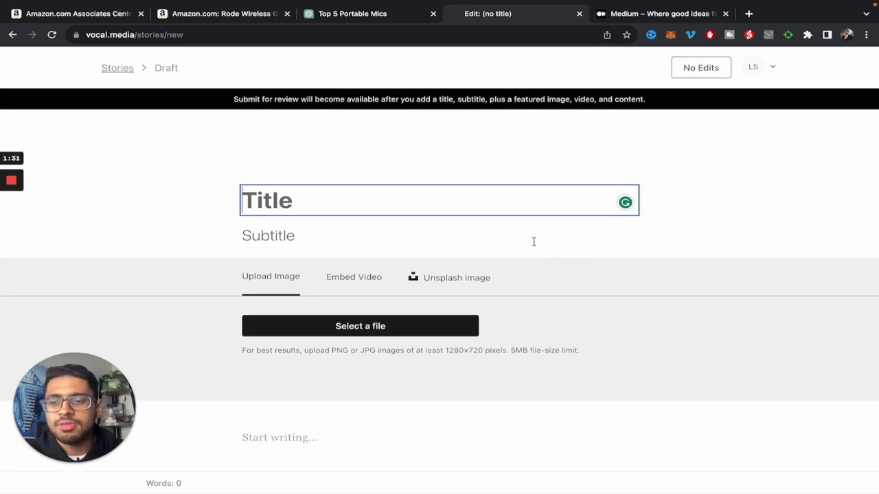
Step: Copy 'The 5 Best Portable Microphones for YouTubers' from ChatGPT into the Vocal story title
click(335, 19)
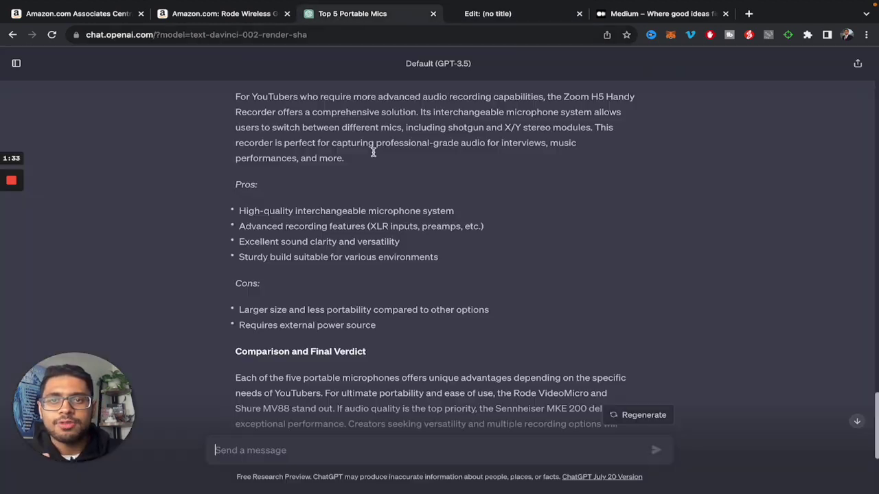
scroll(392, 265, up, 20)
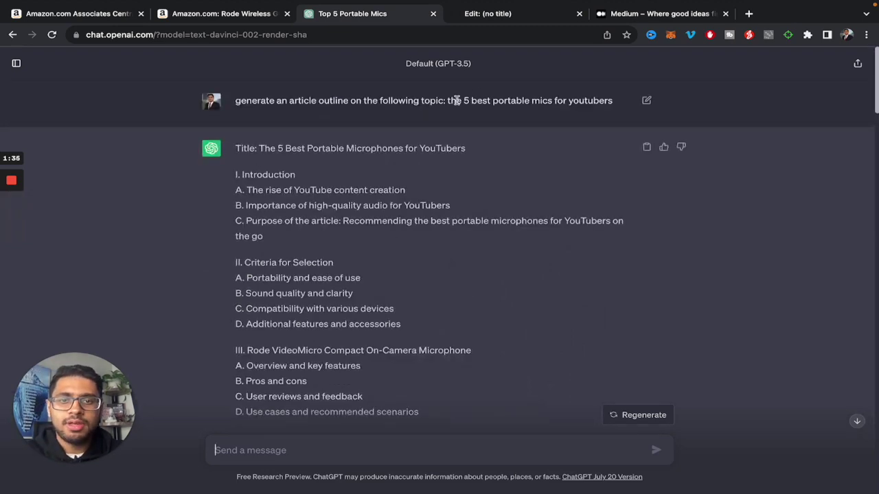
drag(259, 148, 477, 151)
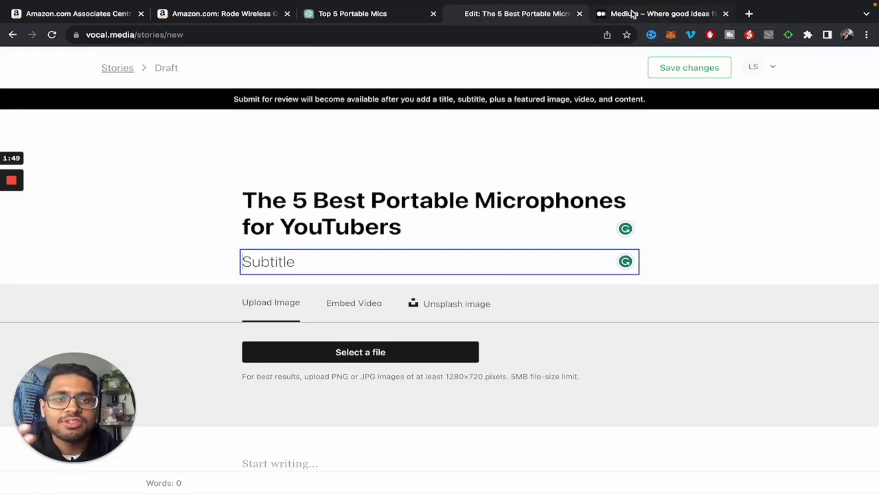
scroll(465, 392, down, 1)
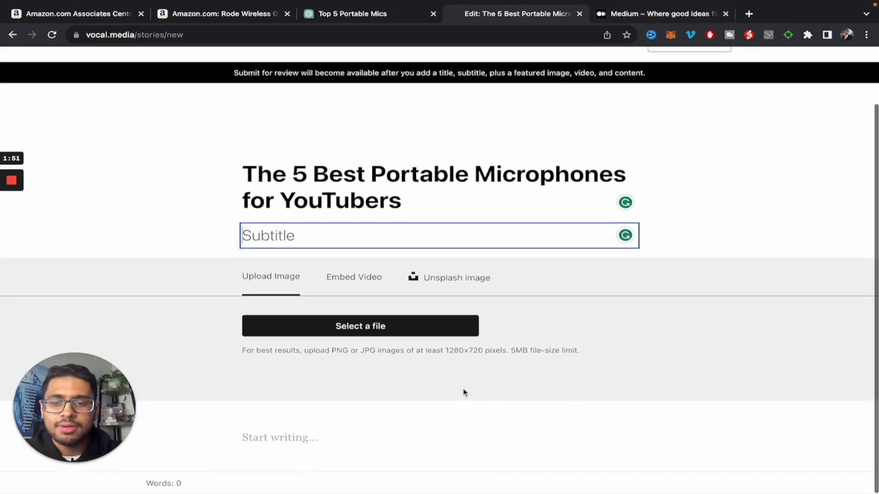
click(291, 432)
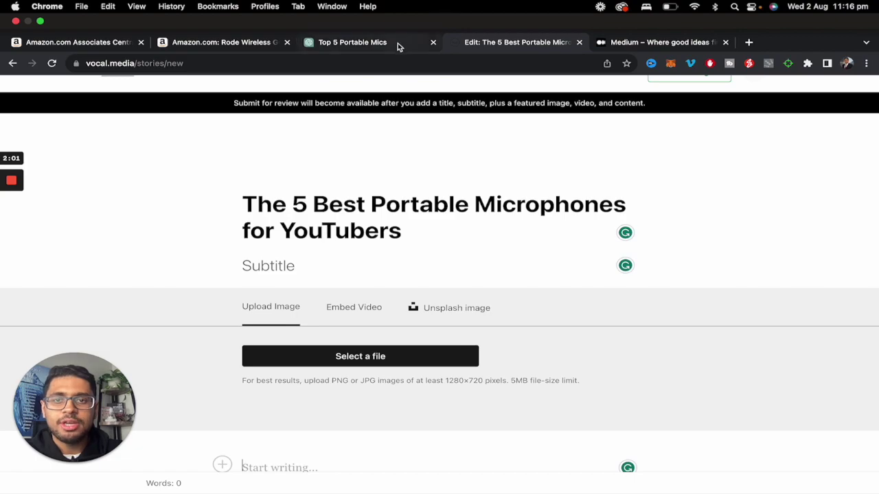
Step: Take the article text from ChatGPT, delete the stray blank lines above Conclusion, and bold Conclusion
click(398, 44)
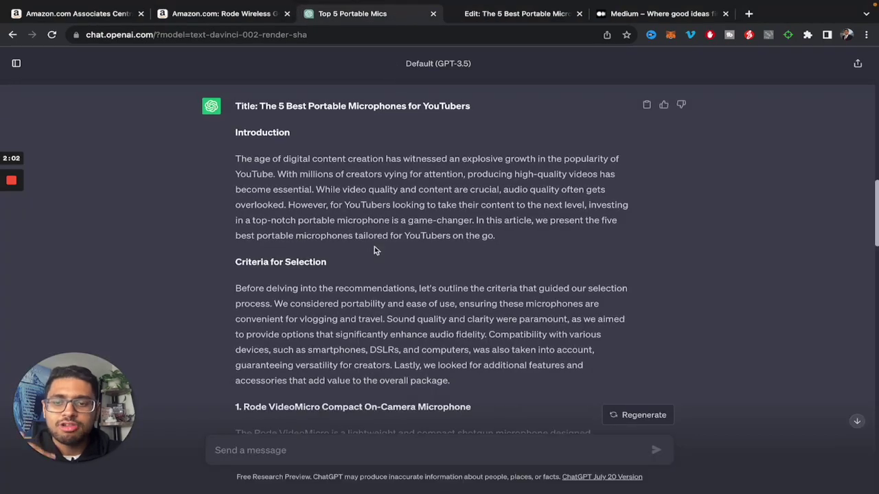
scroll(353, 320, down, 15)
drag(234, 162, 353, 268)
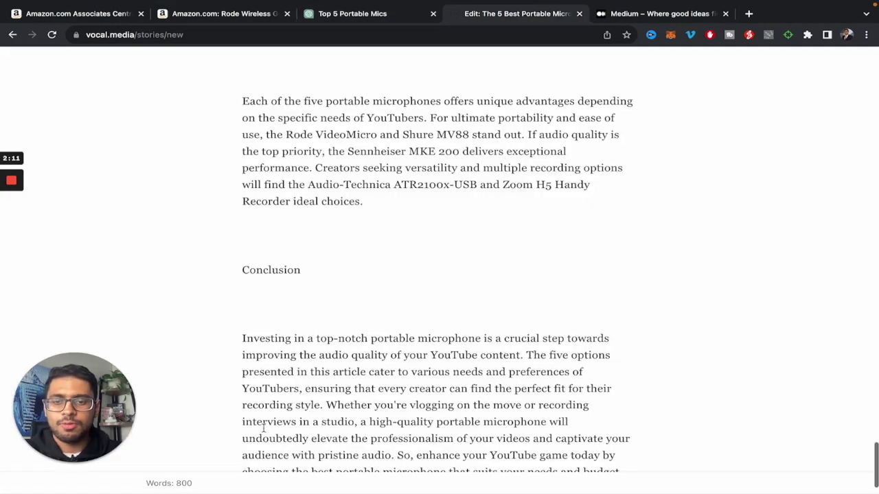
key(BackSpace)
click(241, 235)
key(BackSpace)
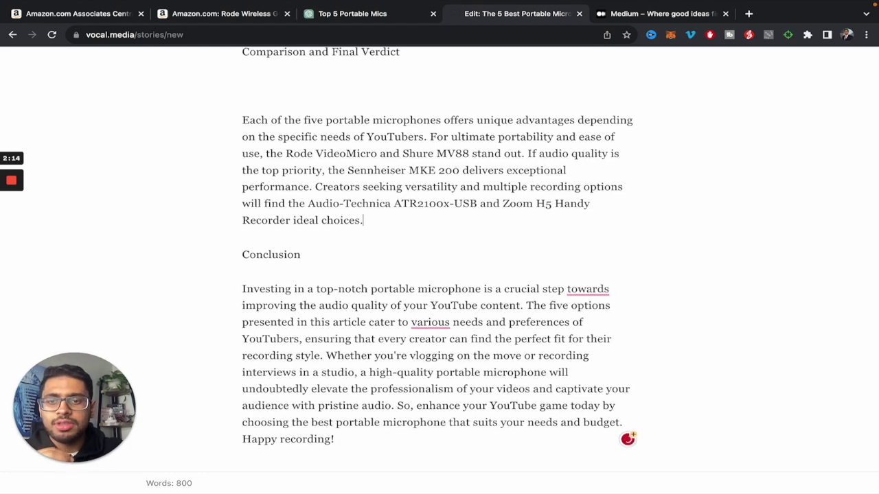
double_click(275, 267)
key(ctrl+b)
Step: Remove the blank line under Comparison and Final Verdict and bold the Introduction and Pros: headings
scroll(289, 180, up, 3)
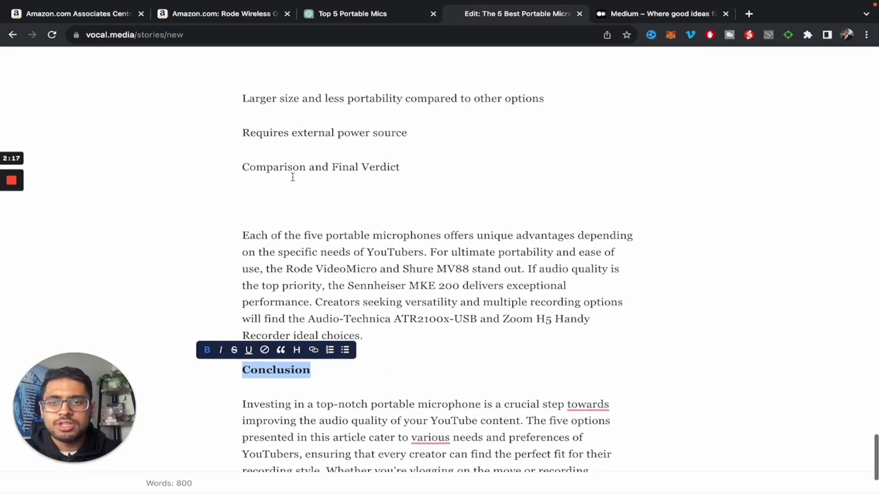
click(278, 193)
key(BackSpace)
drag(400, 167, 244, 168)
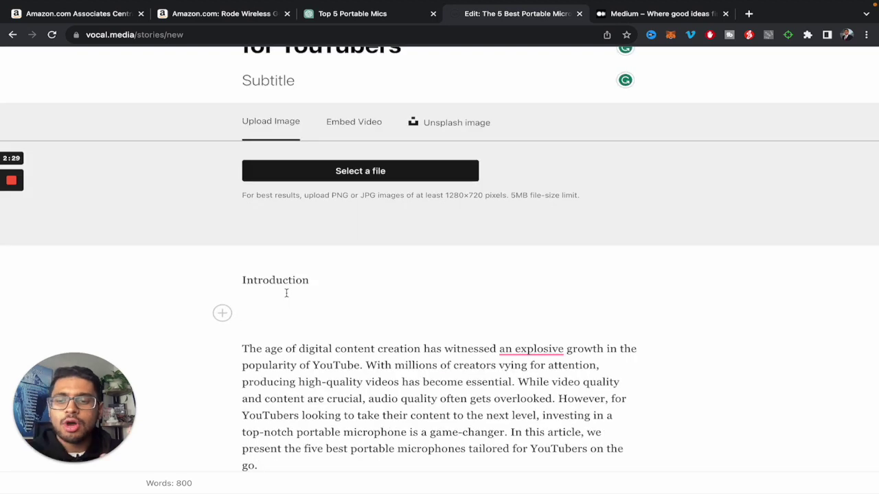
drag(311, 280, 152, 283)
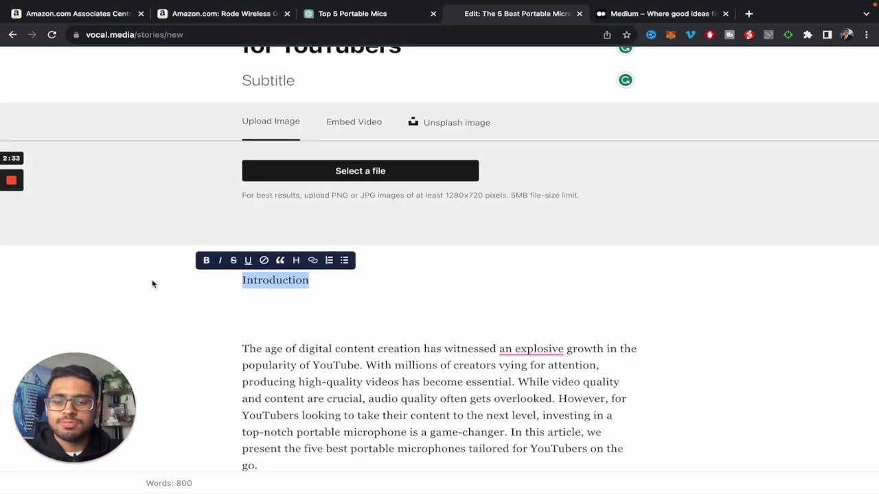
key(ctrl+b)
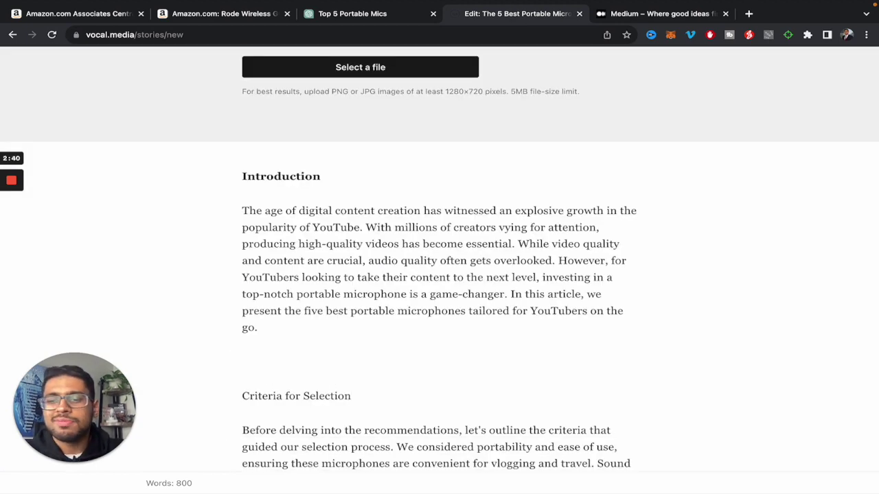
scroll(321, 424, down, 5)
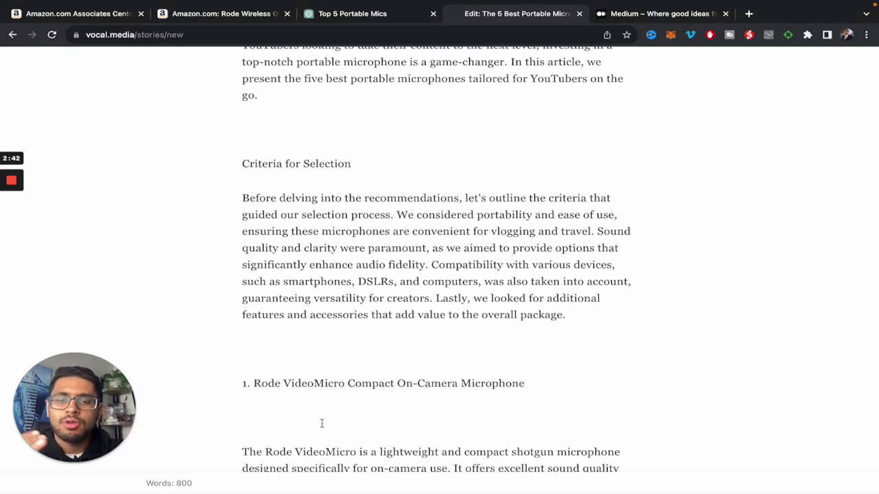
click(310, 412)
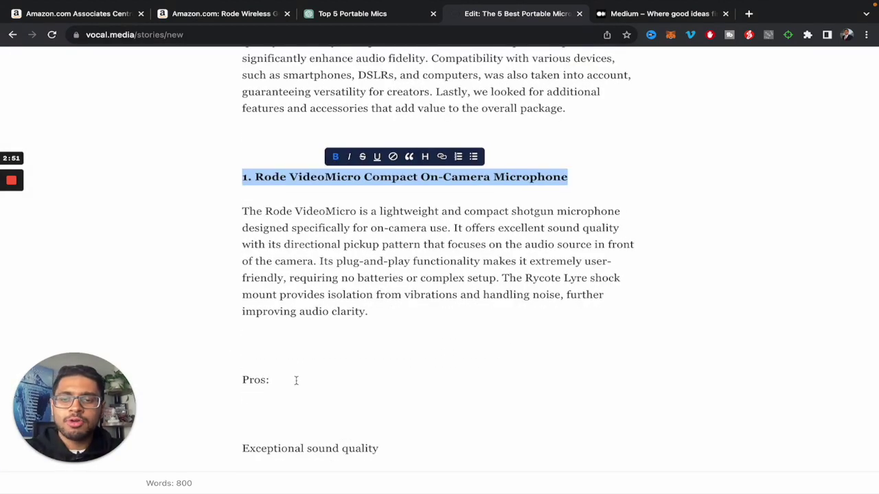
drag(296, 380, 196, 384)
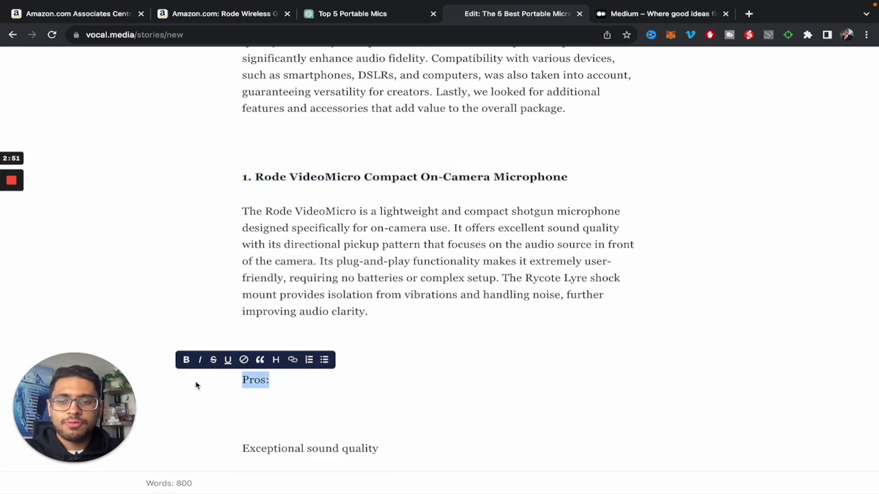
key(ctrl+b)
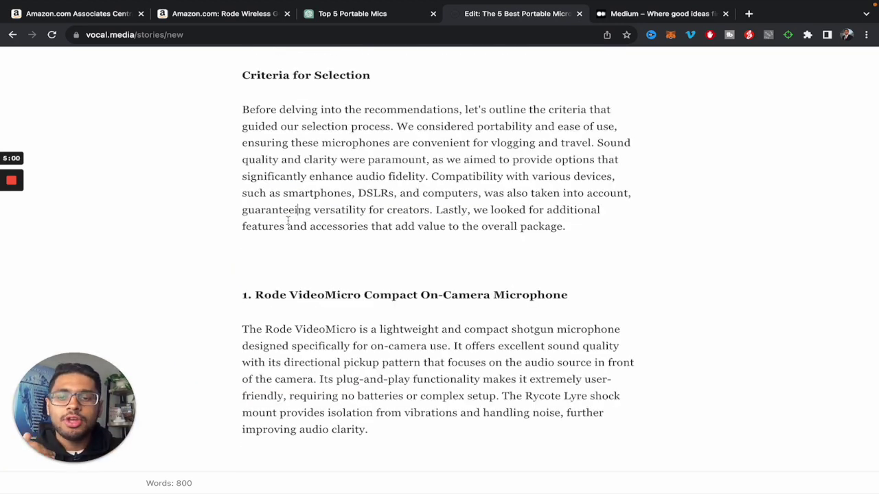
drag(257, 294, 568, 295)
key(ctrl+c)
Step: Find the Rode VideoMicro on Amazon and generate its short amzn.to SiteStripe text link
click(232, 15)
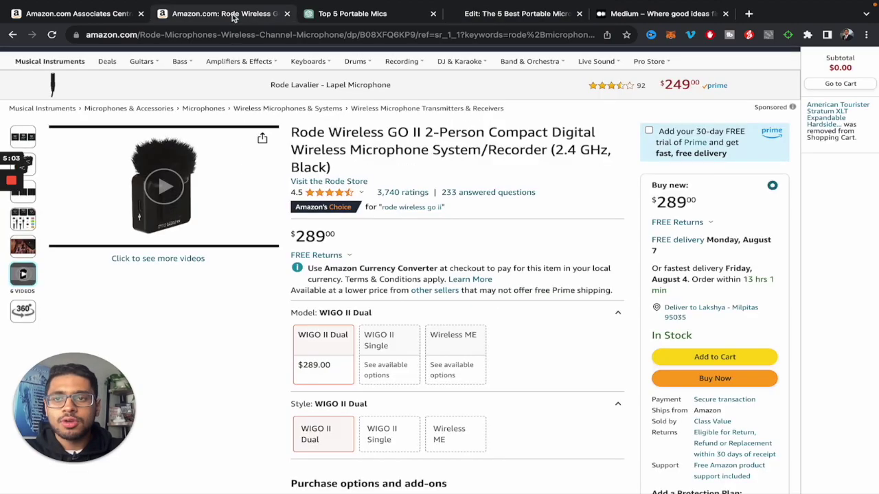
scroll(216, 118, up, 2)
triple_click(274, 85)
key(ctrl+v)
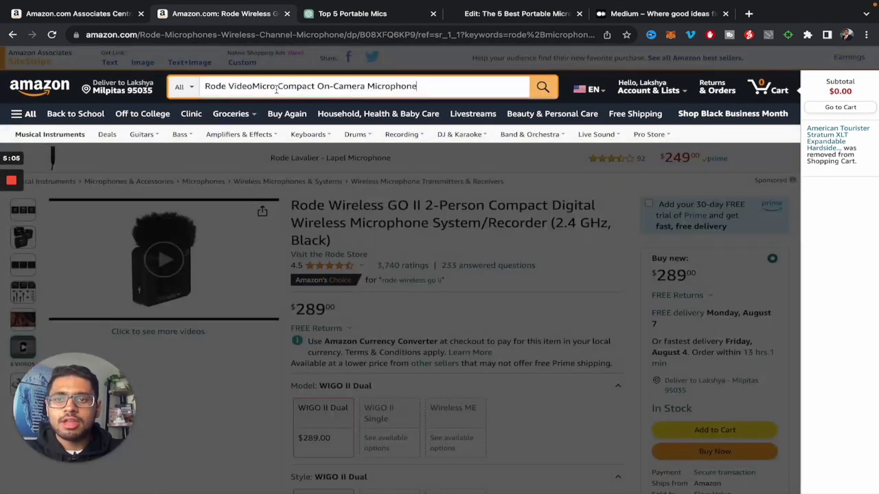
key(Return)
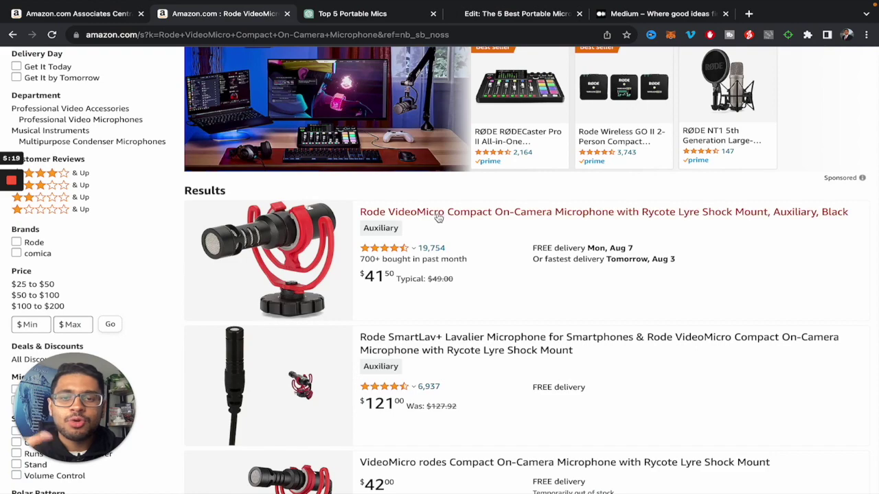
click(437, 214)
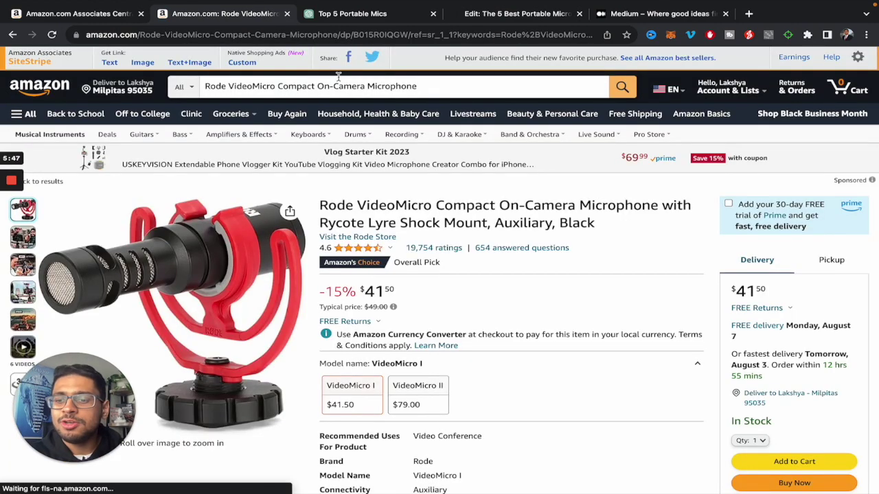
click(118, 64)
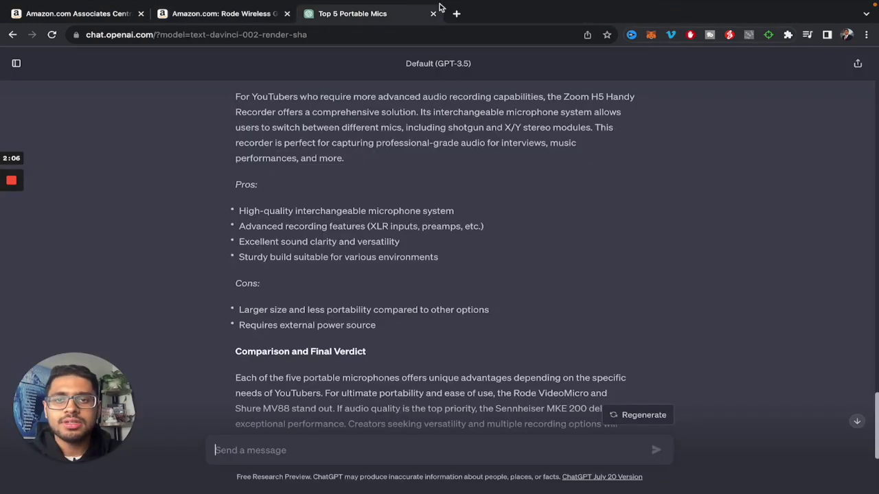
Step: Link the Rode VideoMicro Compact On-Camera Microphone heading to the amzn.to affiliate link and test it
click(542, 13)
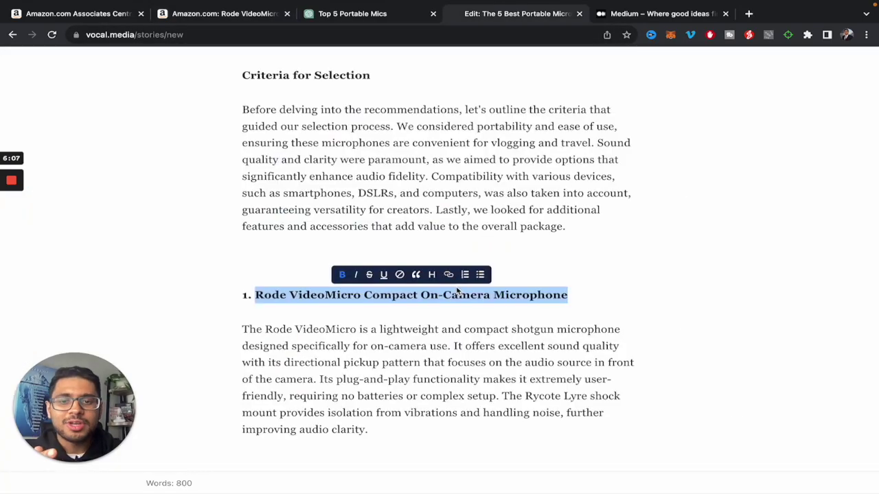
triple_click(451, 296)
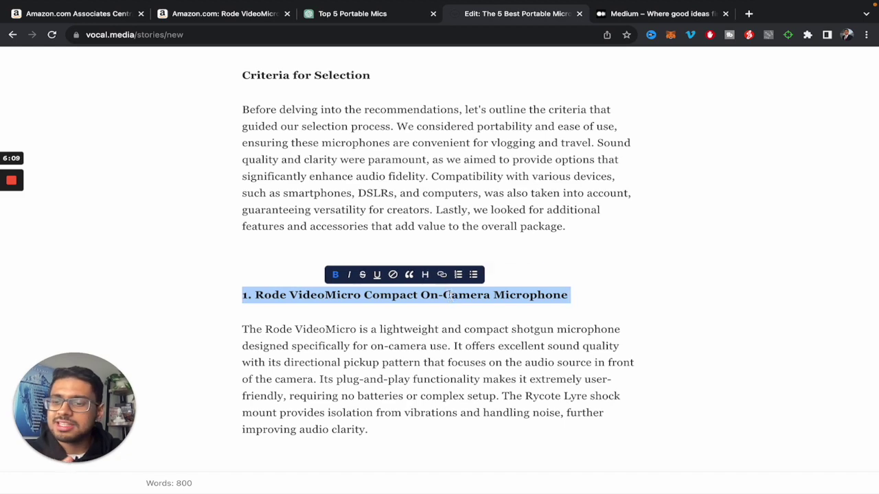
click(441, 275)
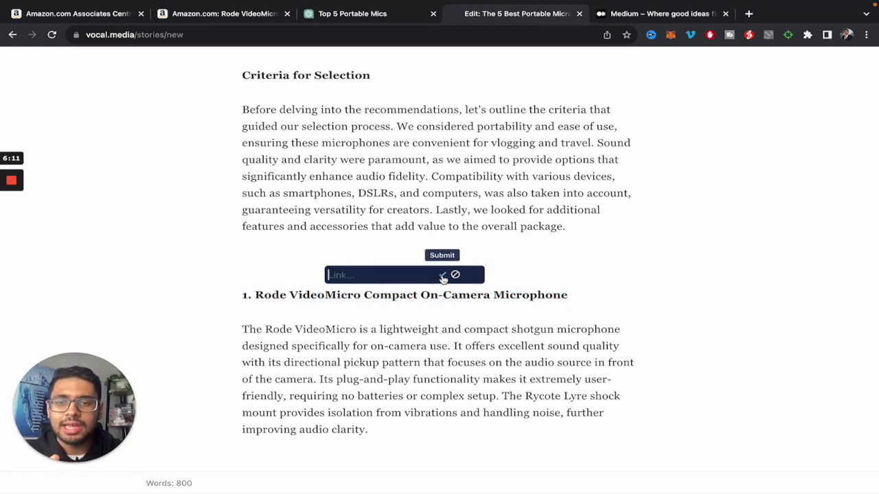
text(https://amzn.to/3rRzPSO)
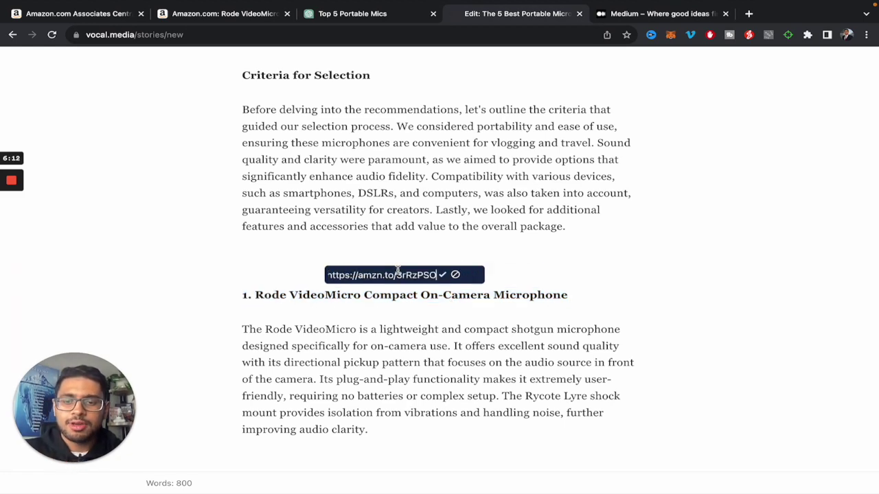
click(443, 275)
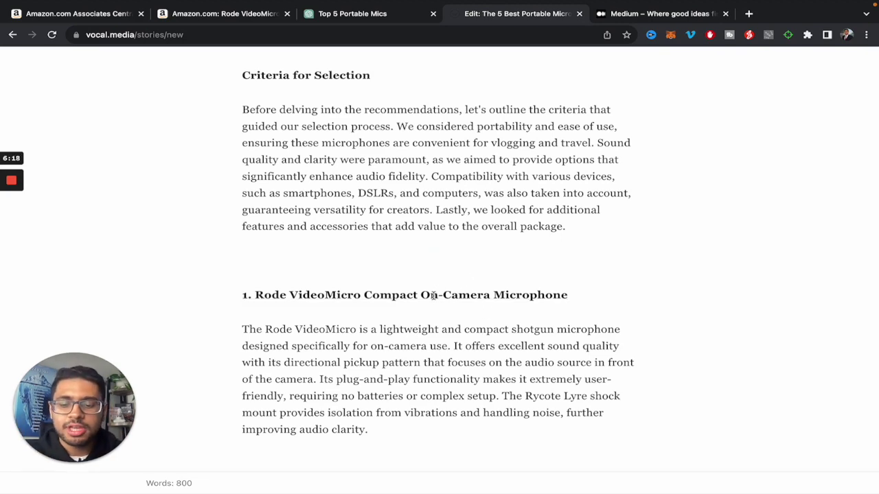
click(421, 297)
click(398, 318)
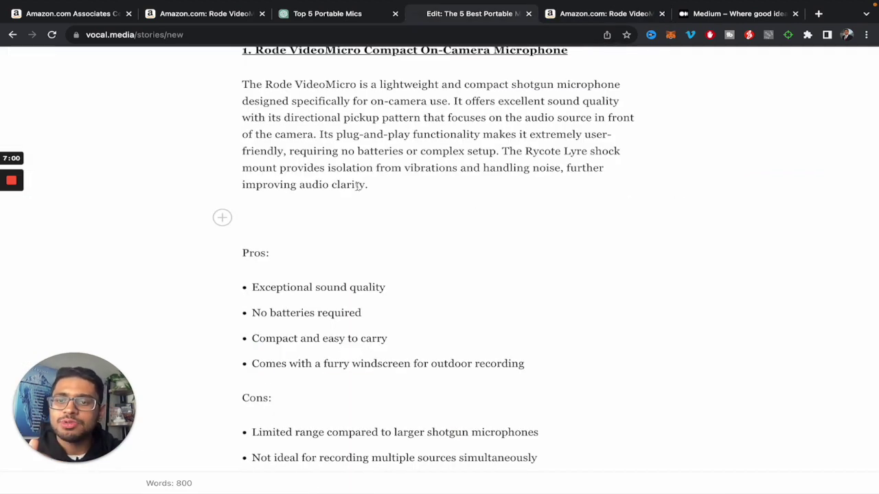
scroll(363, 323, down, 5)
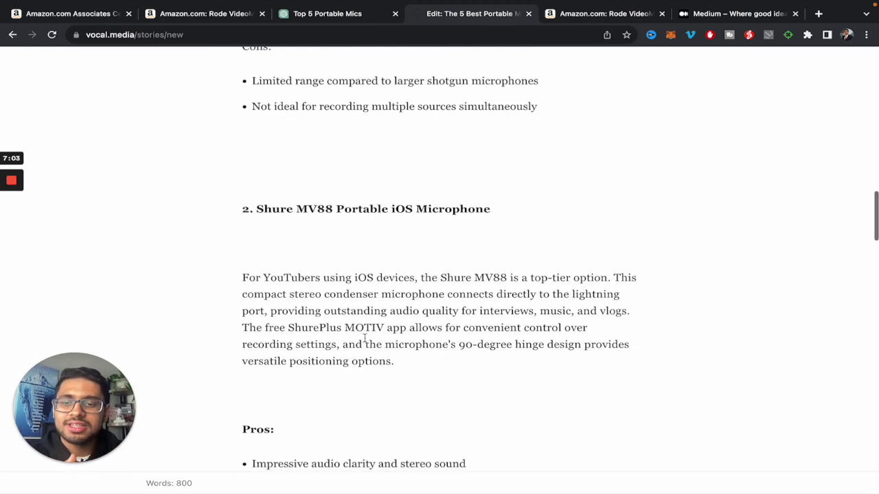
scroll(363, 338, down, 1)
scroll(363, 337, up, 2)
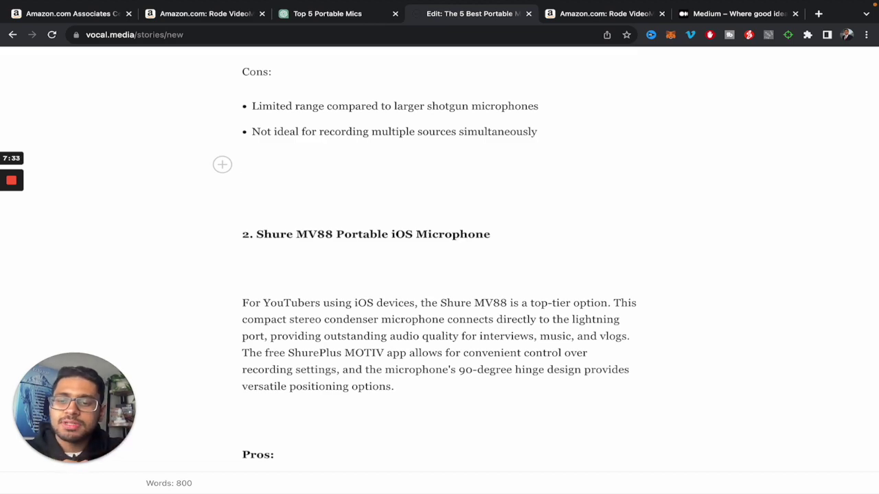
scroll(373, 245, down, 2)
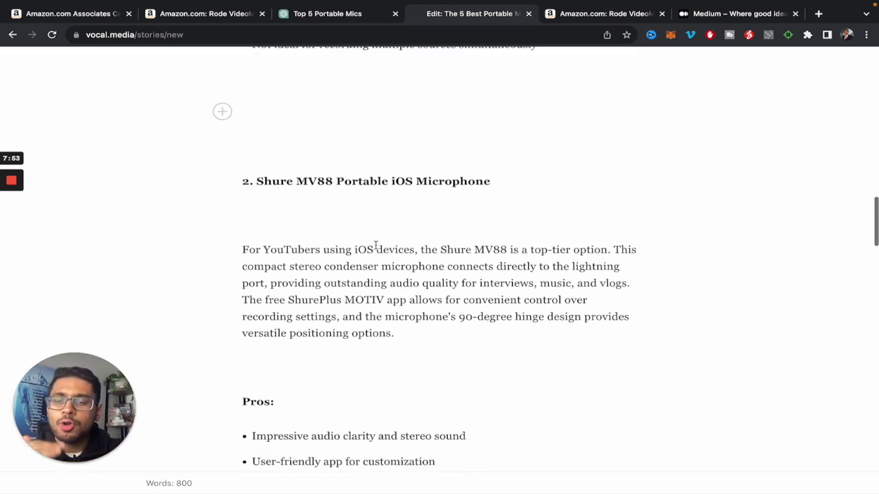
scroll(363, 110, up, 2)
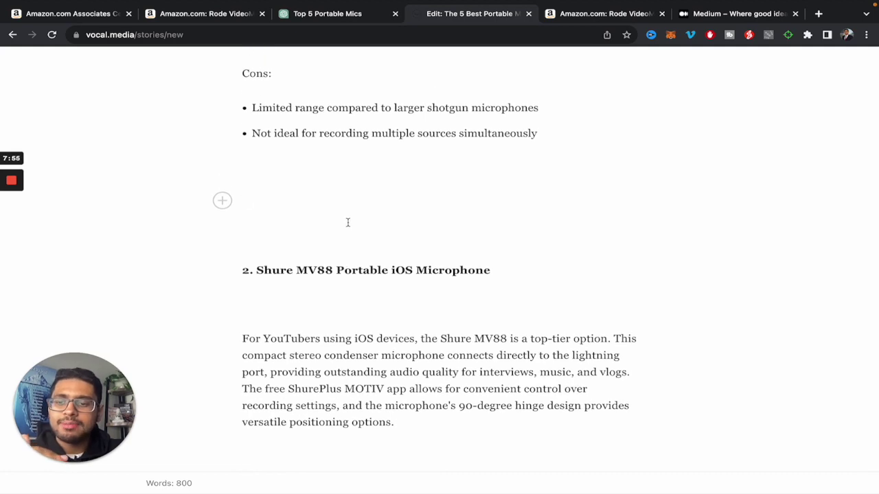
scroll(405, 272, down, 10)
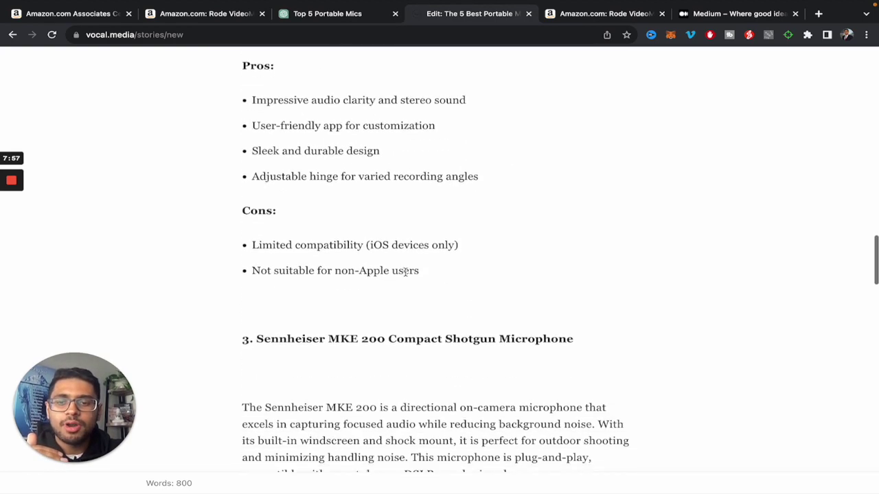
scroll(405, 272, down, 15)
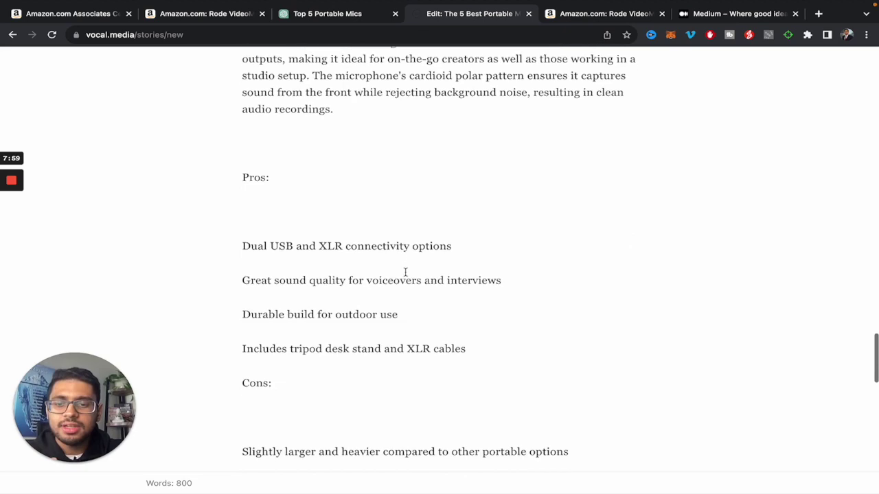
scroll(445, 307, down, 1)
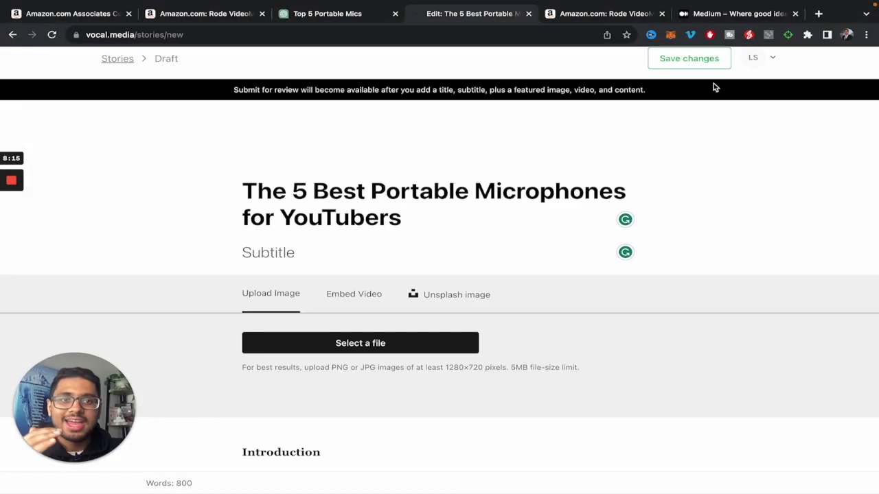
Step: Save the draft so it gets the address the-5-best-portable-microphones-for-you-tubers
click(690, 59)
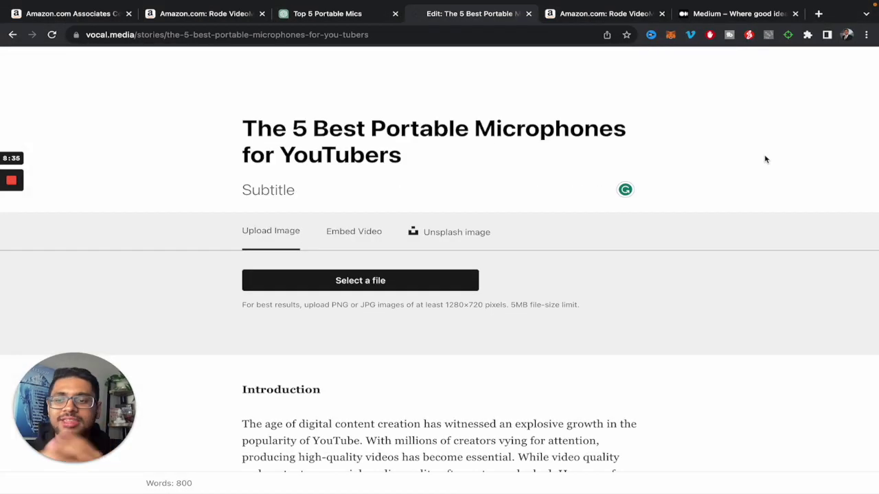